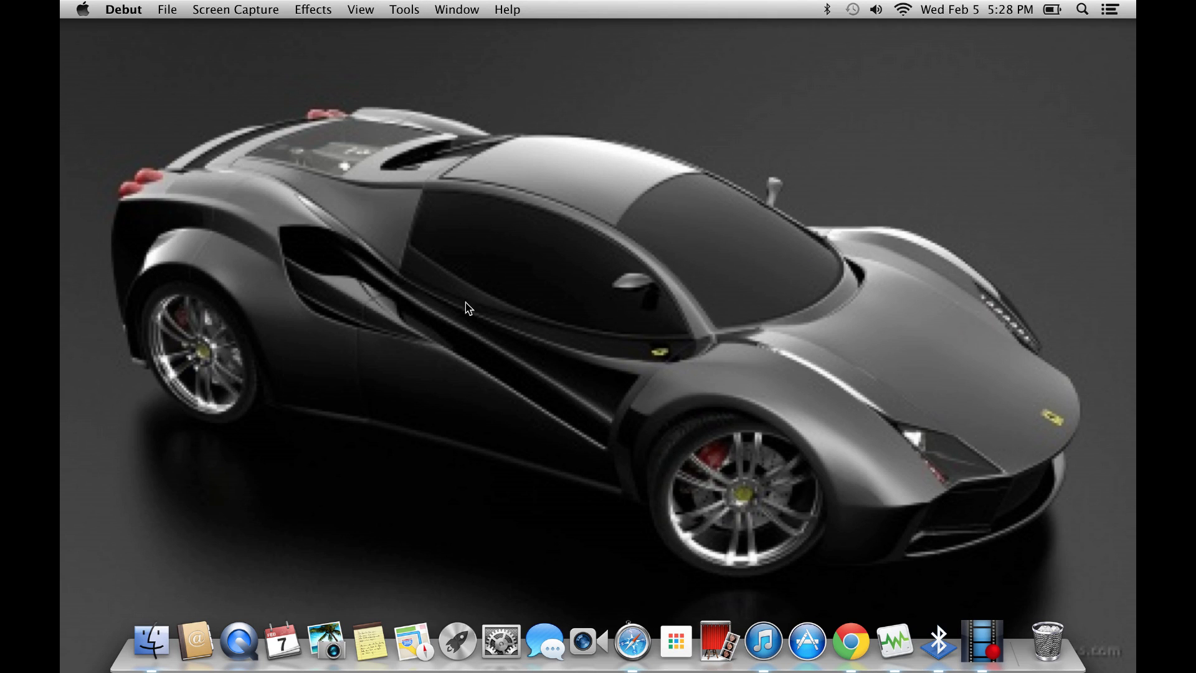
Open Google Chrome and search Google Images for "png".
{"action": "left_click", "coordinate": [850, 641]}
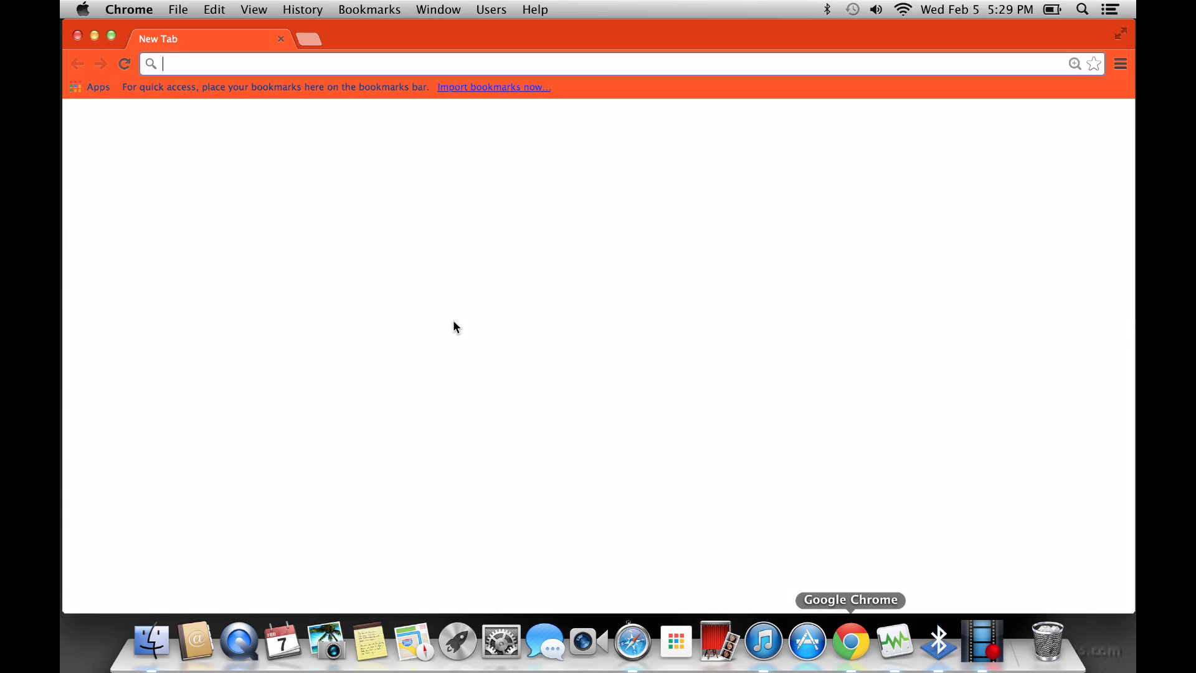
{"action": "type", "text": "p"}
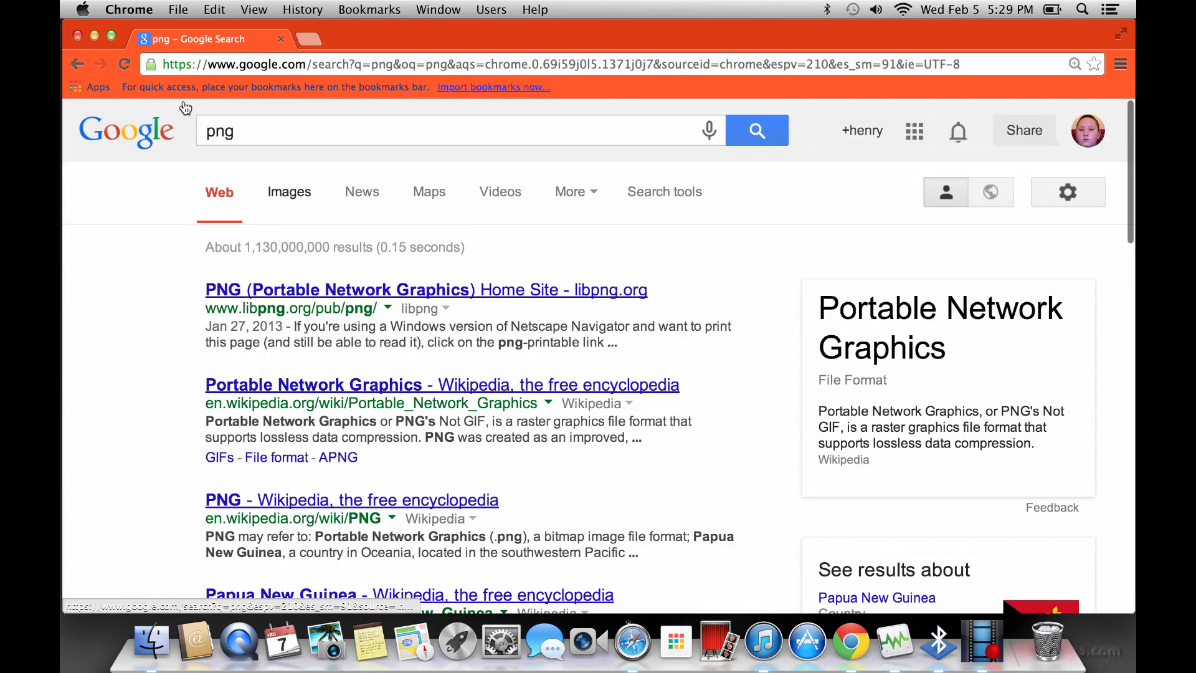
{"action": "left_click", "coordinate": [289, 192]}
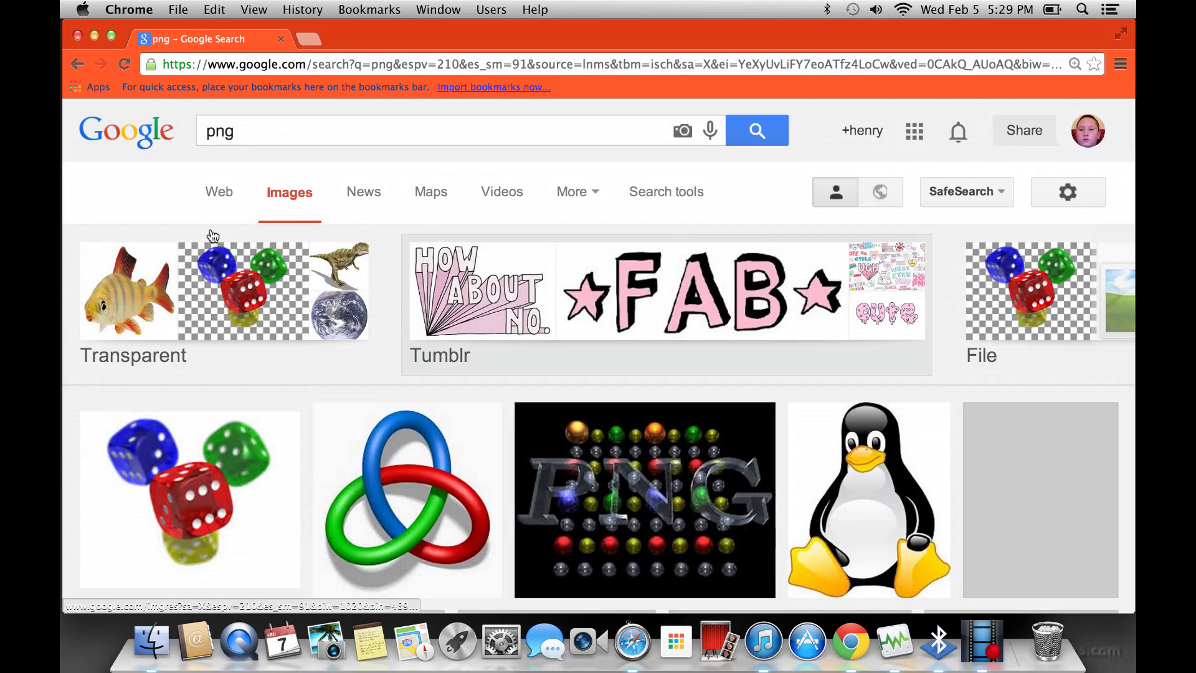
{"action": "scroll", "coordinate": [215, 230], "scroll_direction": "down", "scroll_amount": 2}
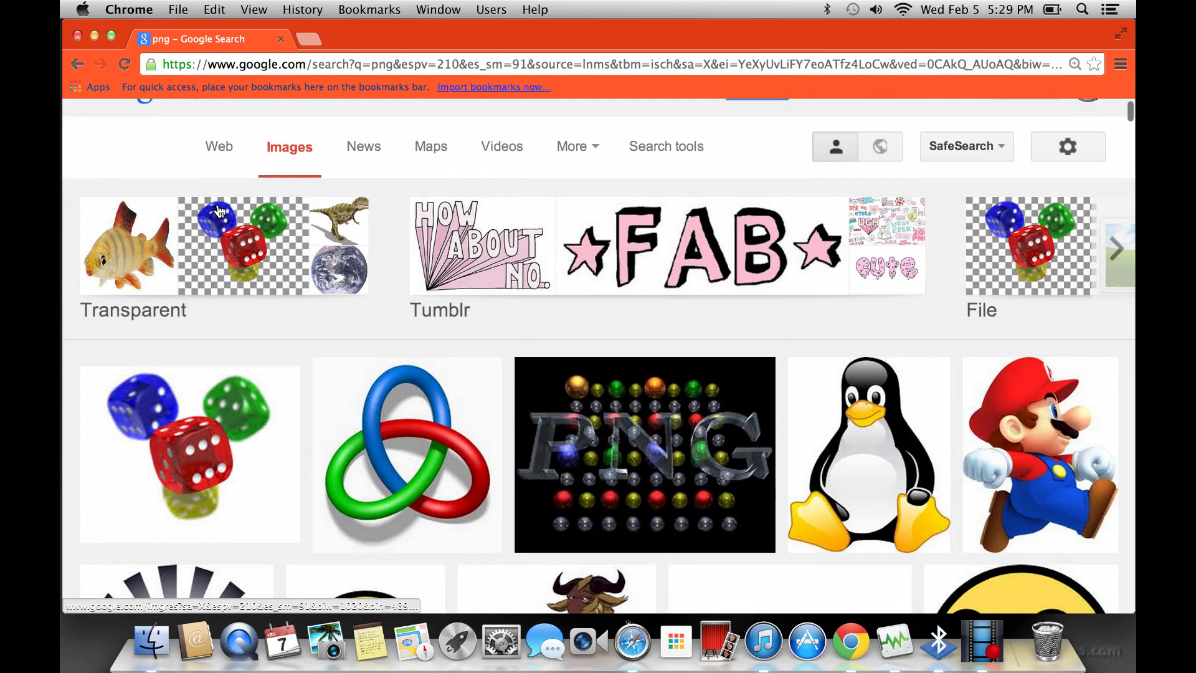
Preview the Tricoloring.png image of interlocked rings among the image results.
{"action": "left_click", "coordinate": [421, 401]}
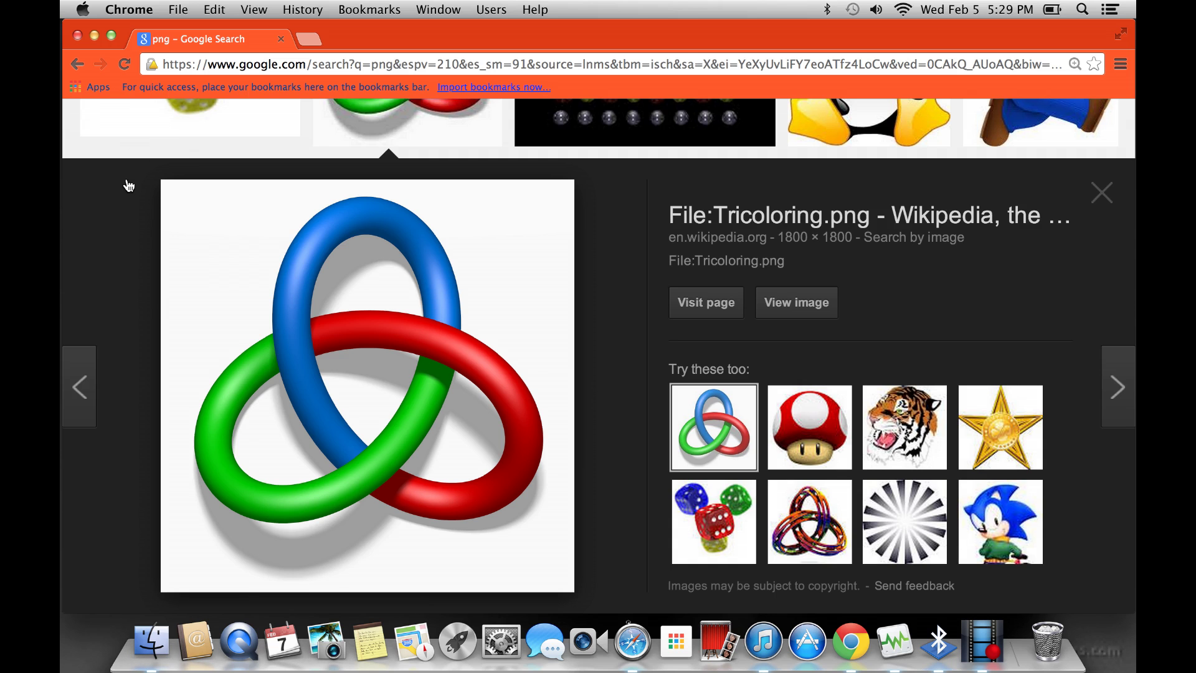
{"action": "scroll", "coordinate": [144, 168], "scroll_direction": "up", "scroll_amount": 5}
{"action": "scroll", "coordinate": [144, 171], "scroll_direction": "down", "scroll_amount": 4}
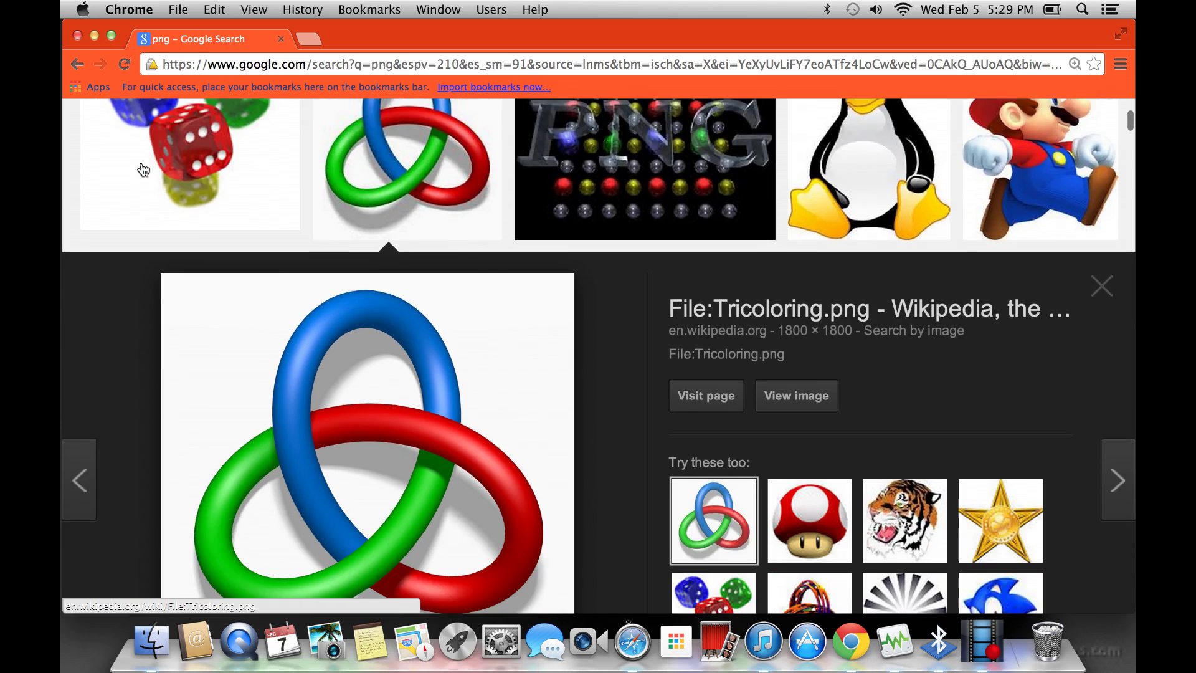
{"action": "scroll", "coordinate": [258, 228], "scroll_direction": "up", "scroll_amount": 10}
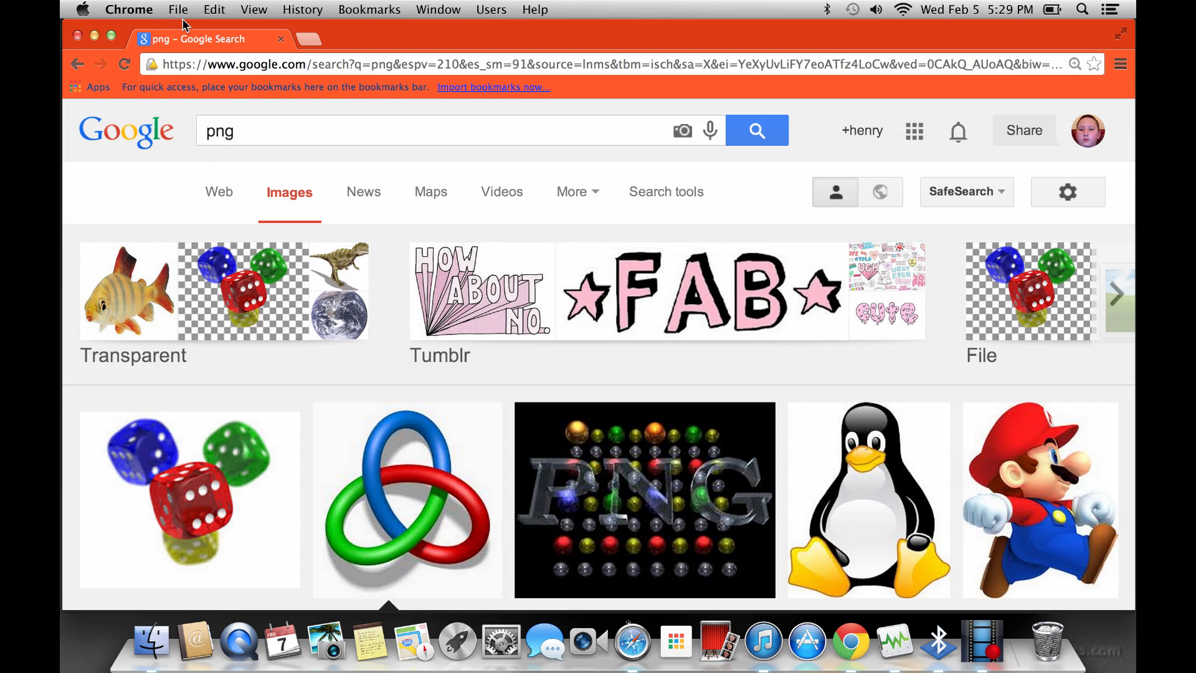
Search for "pixlr" in a new tab, launch Pixlr Editor, and start opening an image from a URL.
{"action": "key", "text": "super+t"}
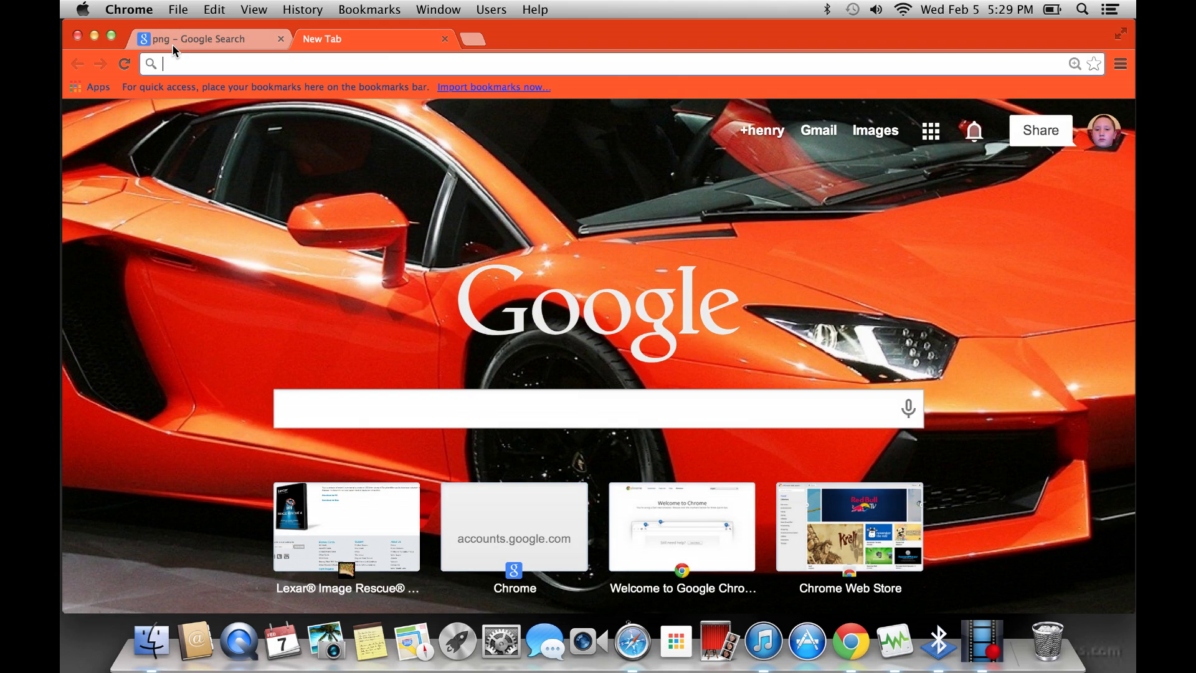
{"action": "type", "text": "pixl"}
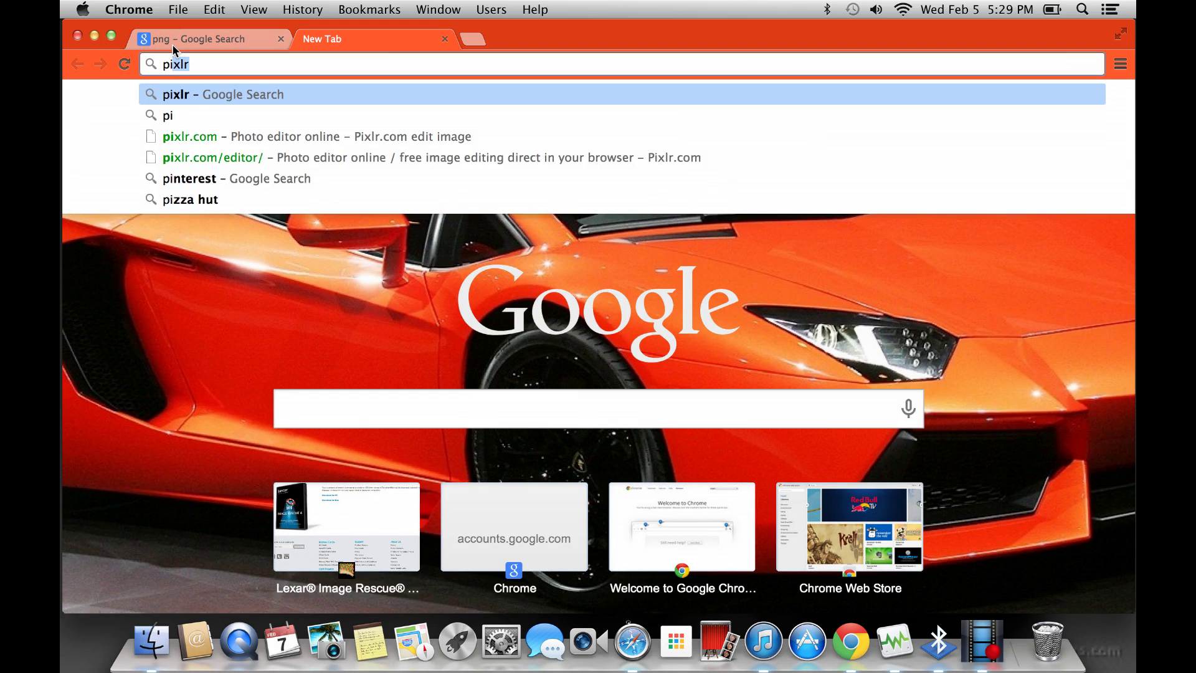
{"action": "type", "text": "r"}
{"action": "key", "text": "Return"}
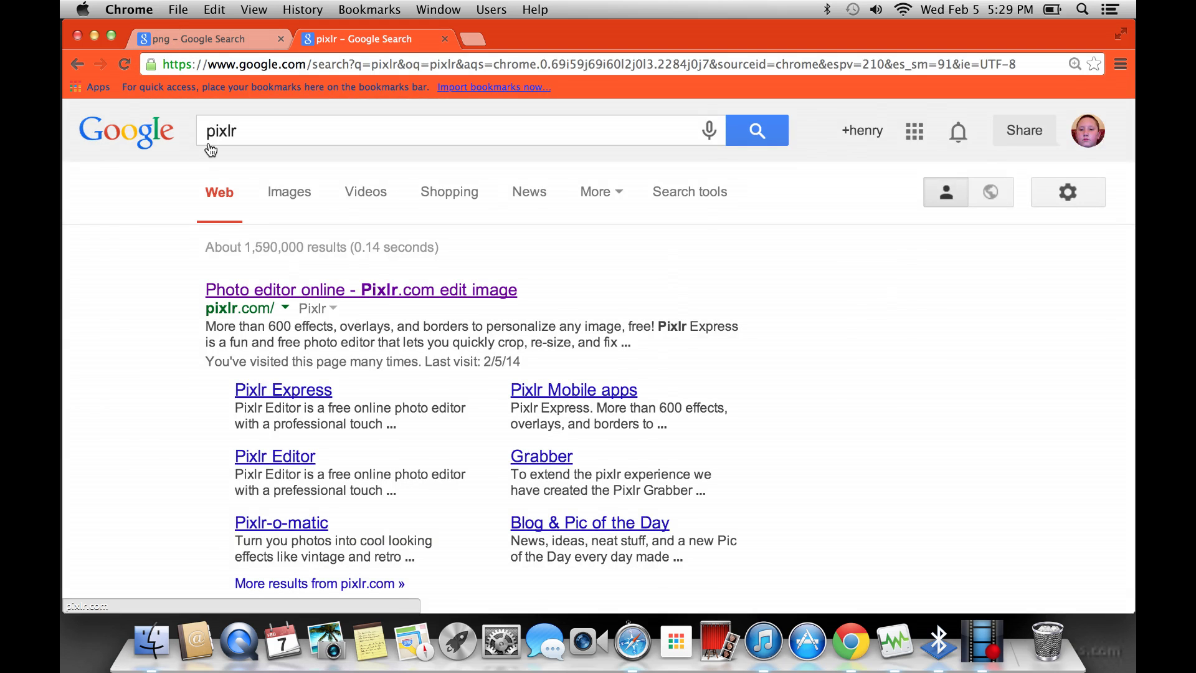
{"action": "left_click", "coordinate": [356, 290]}
{"action": "scroll", "coordinate": [208, 156], "scroll_direction": "down", "scroll_amount": 4}
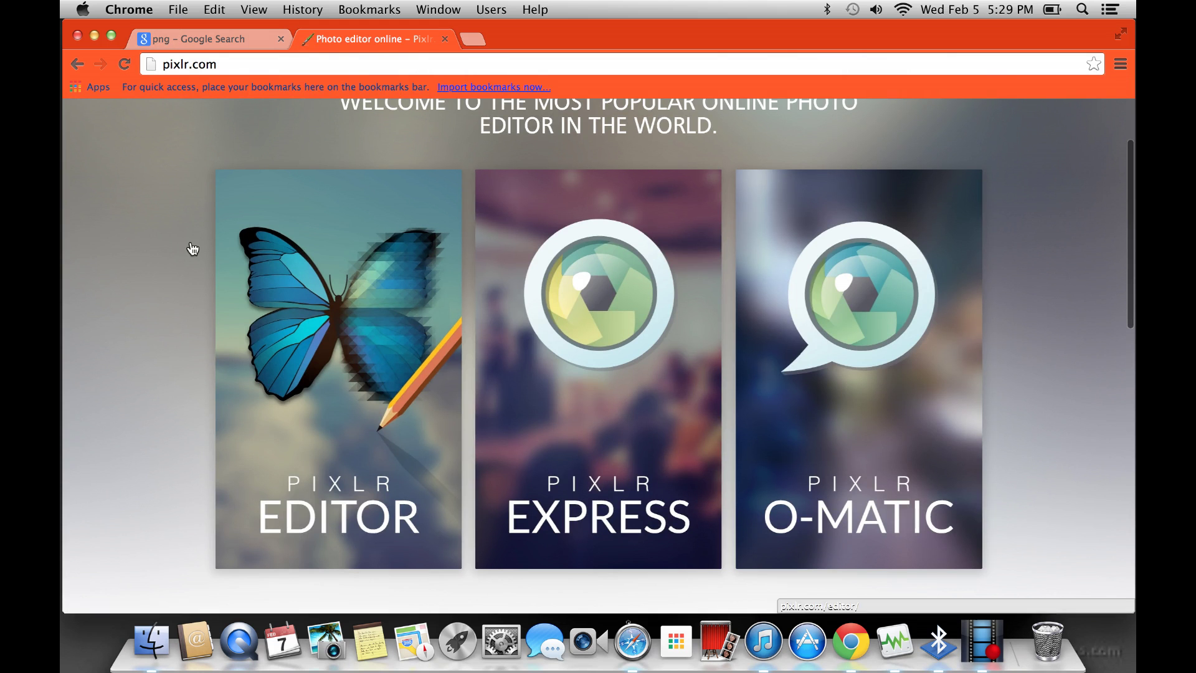
{"action": "left_click", "coordinate": [187, 220]}
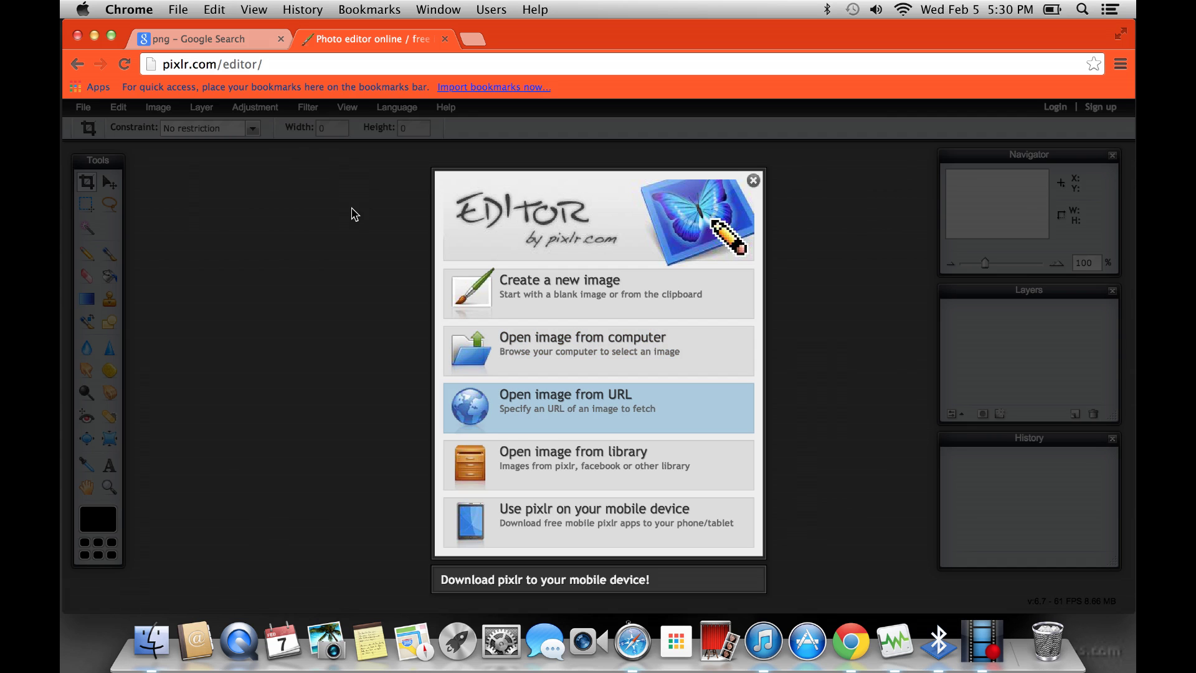
{"action": "key", "text": "Return"}
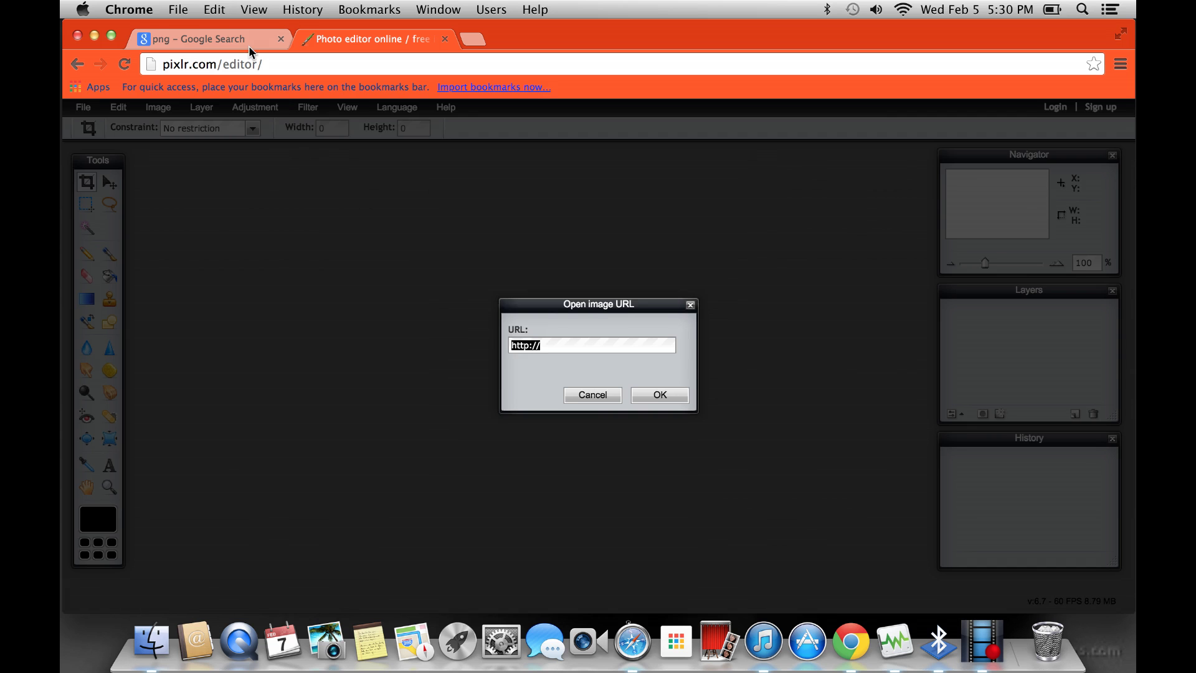
Return to the image search tab and search for "jpeg with white background".
{"action": "left_click", "coordinate": [153, 34]}
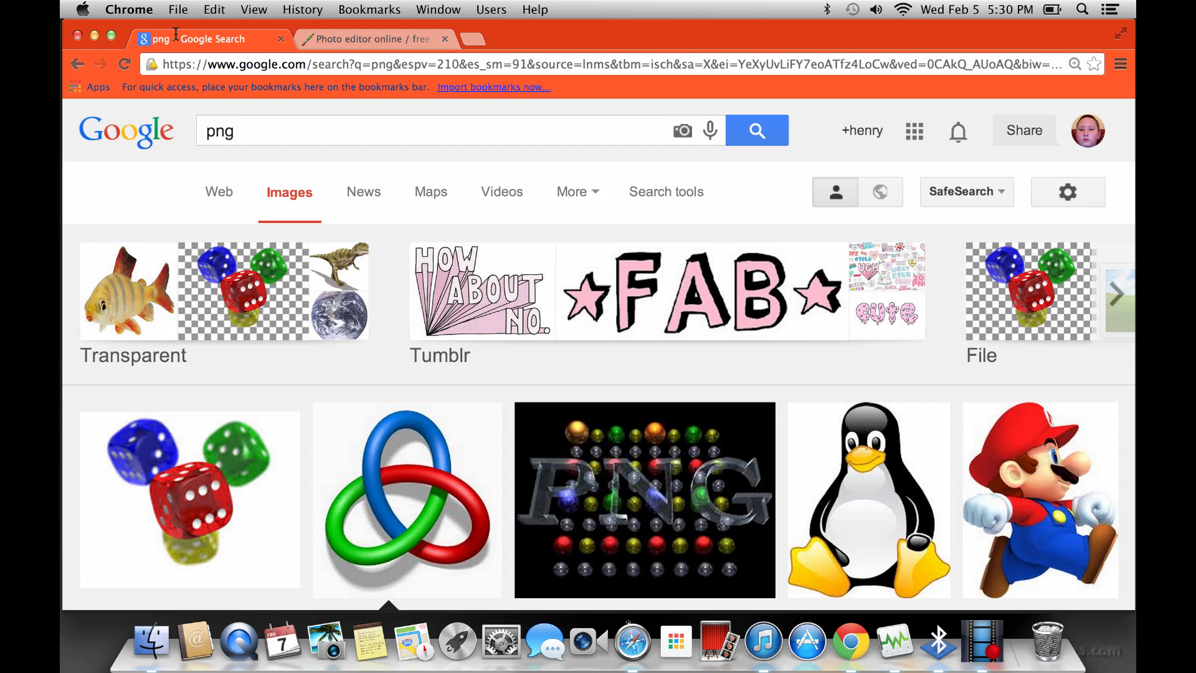
{"action": "key", "text": "BackSpace"}
{"action": "key", "text": "BackSpace"}
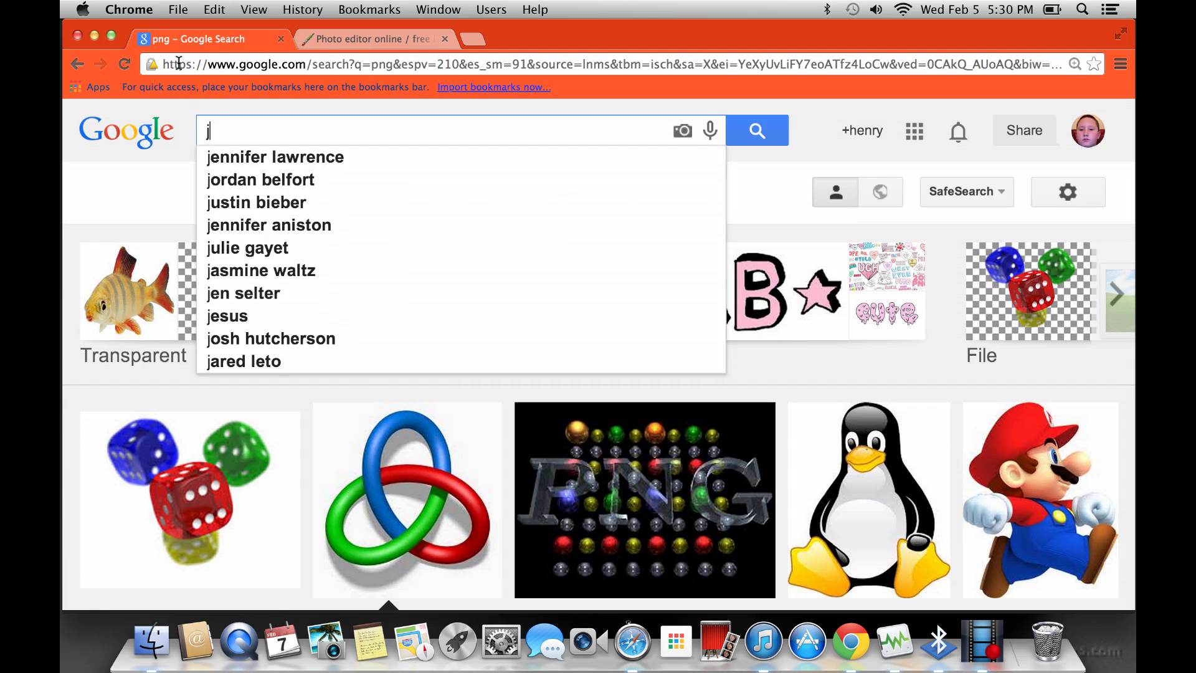
{"action": "type", "text": "pe"}
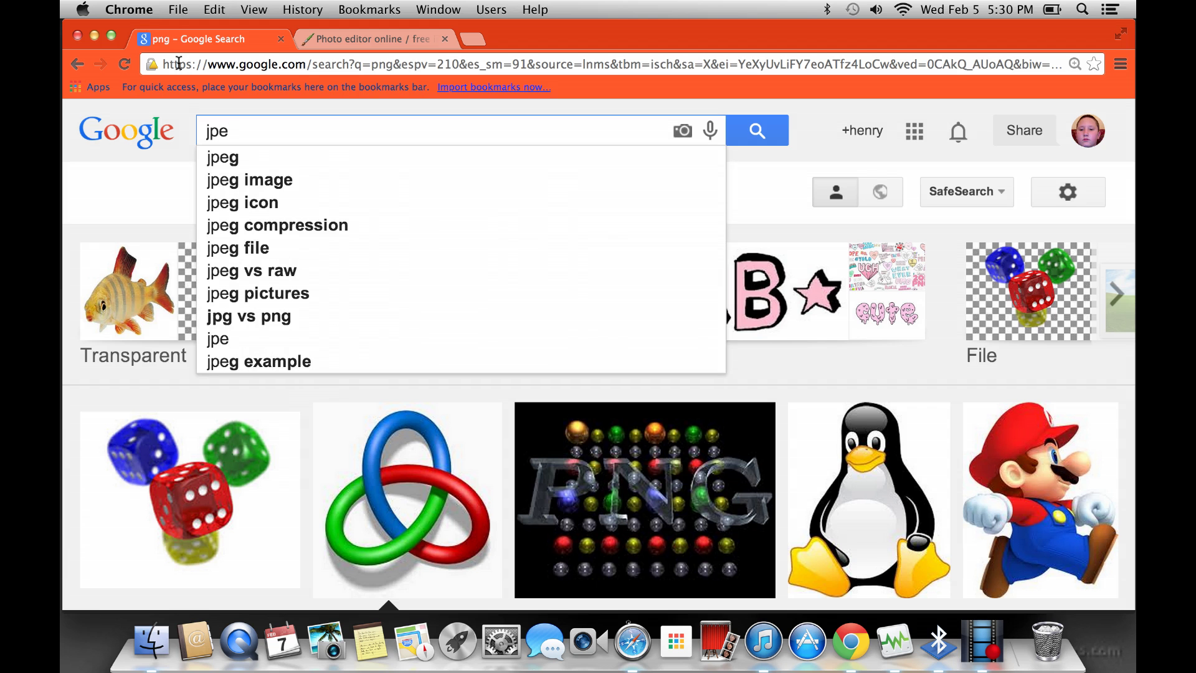
{"action": "type", "text": "g with "}
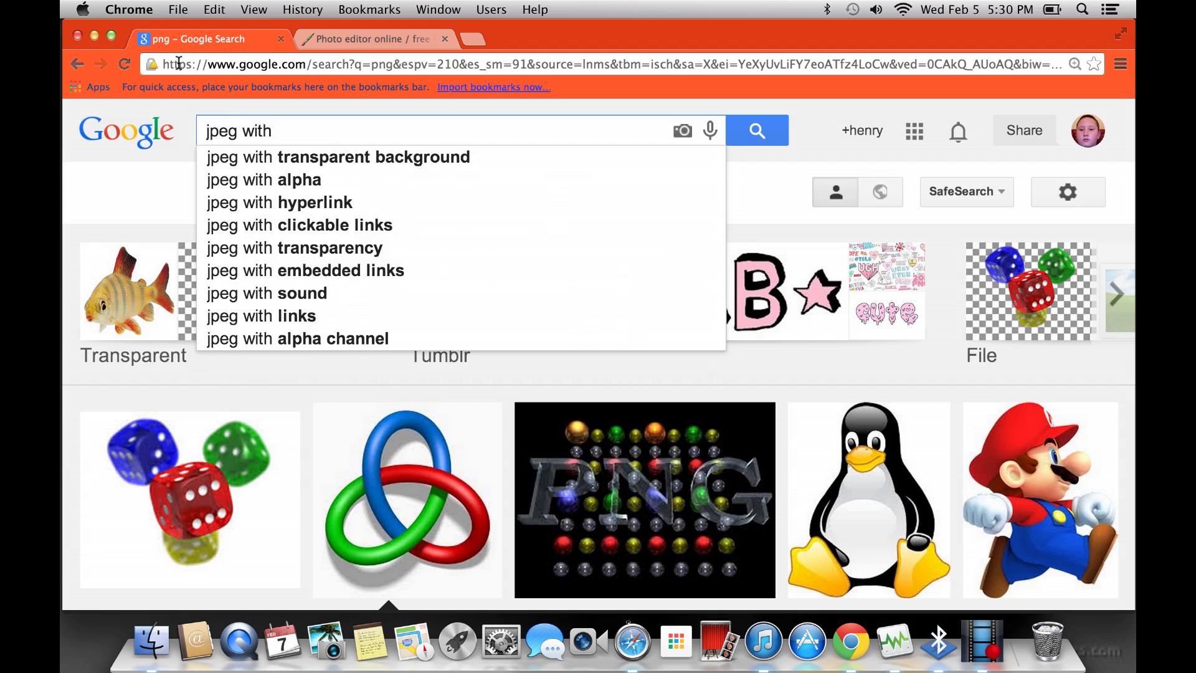
{"action": "type", "text": "white background"}
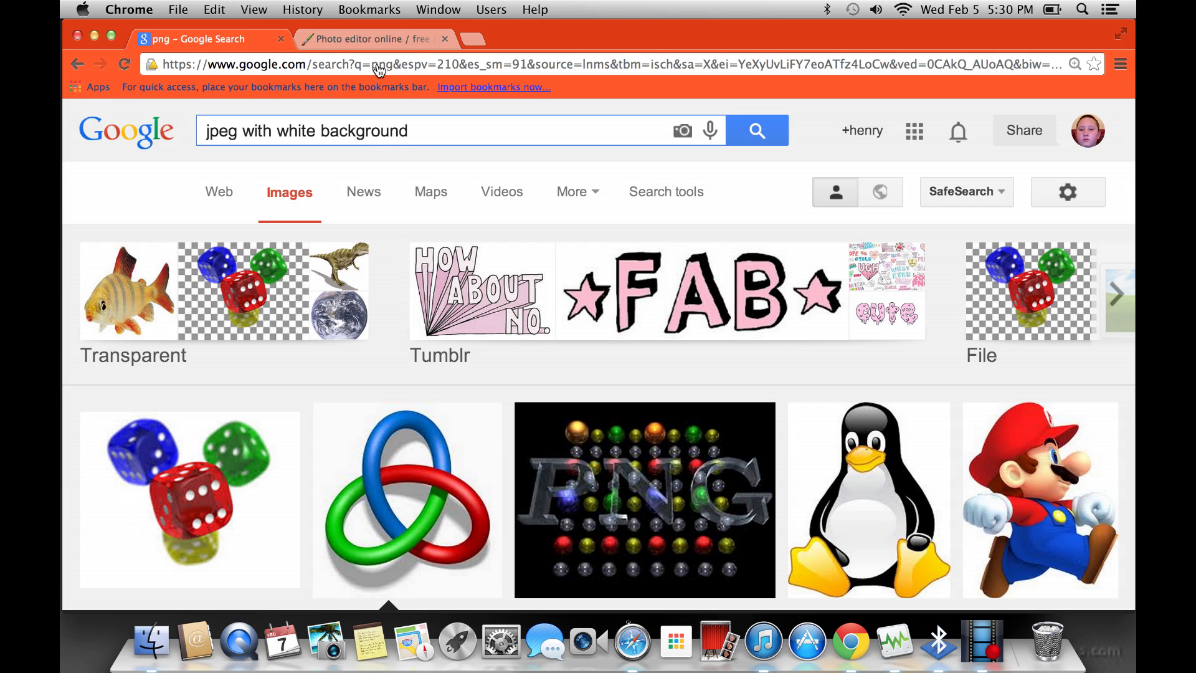
{"action": "key", "text": "Return"}
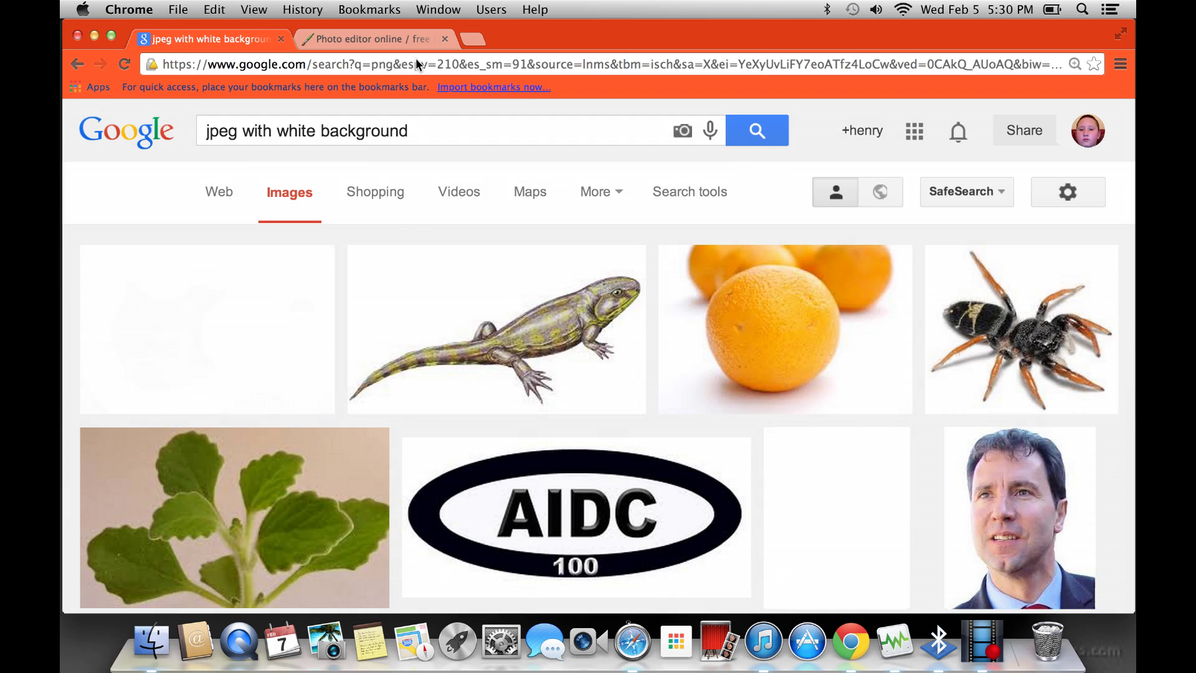
Find the lizard picture Eucritta1DB white background.jpg in the results and open its full-size image.
{"action": "scroll", "coordinate": [307, 142], "scroll_direction": "down", "scroll_amount": 10}
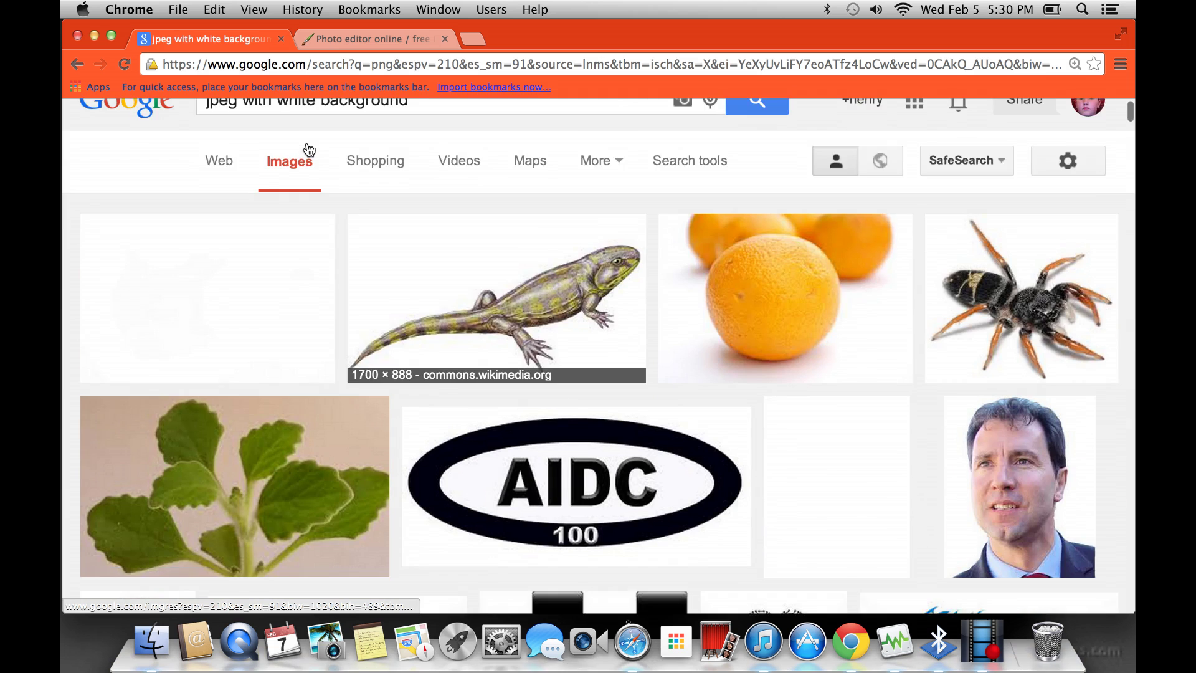
{"action": "scroll", "coordinate": [306, 142], "scroll_direction": "up", "scroll_amount": 10}
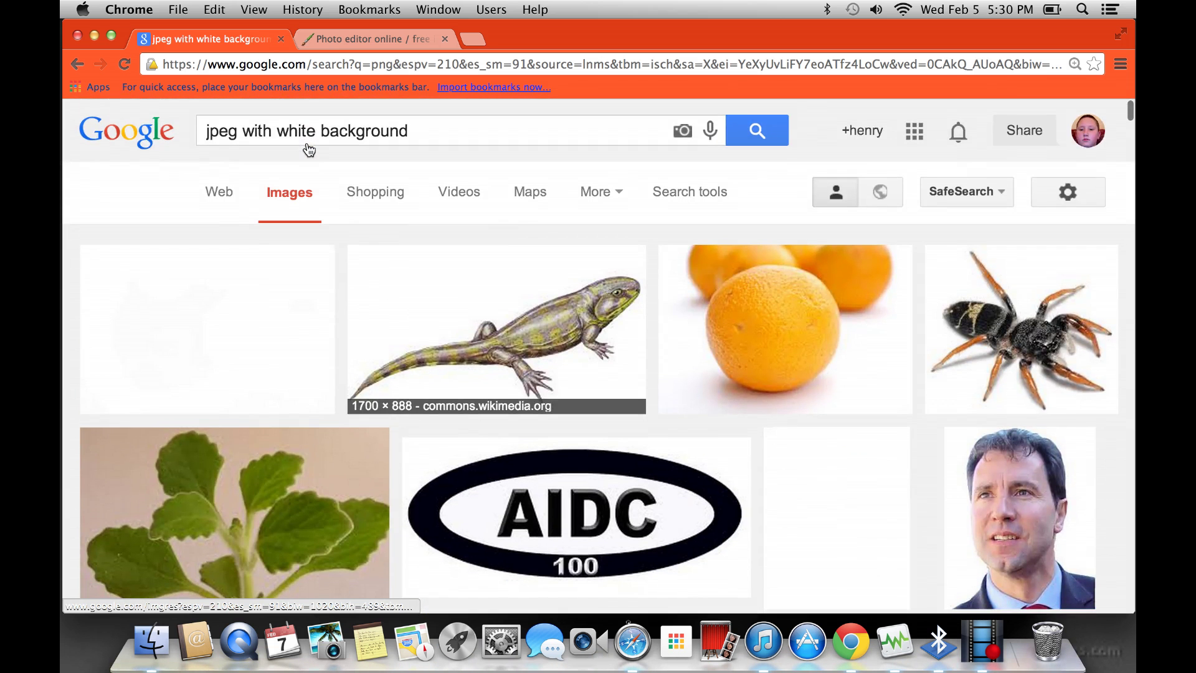
{"action": "scroll", "coordinate": [309, 150], "scroll_direction": "down", "scroll_amount": 1}
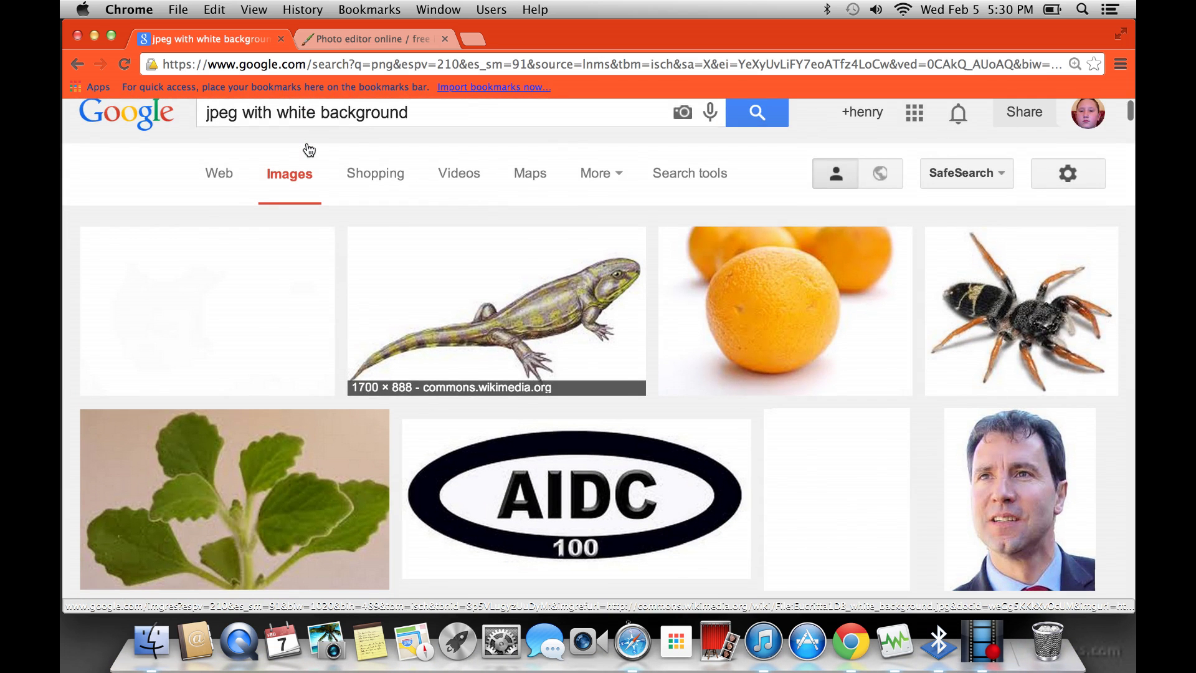
{"action": "left_click", "coordinate": [495, 309]}
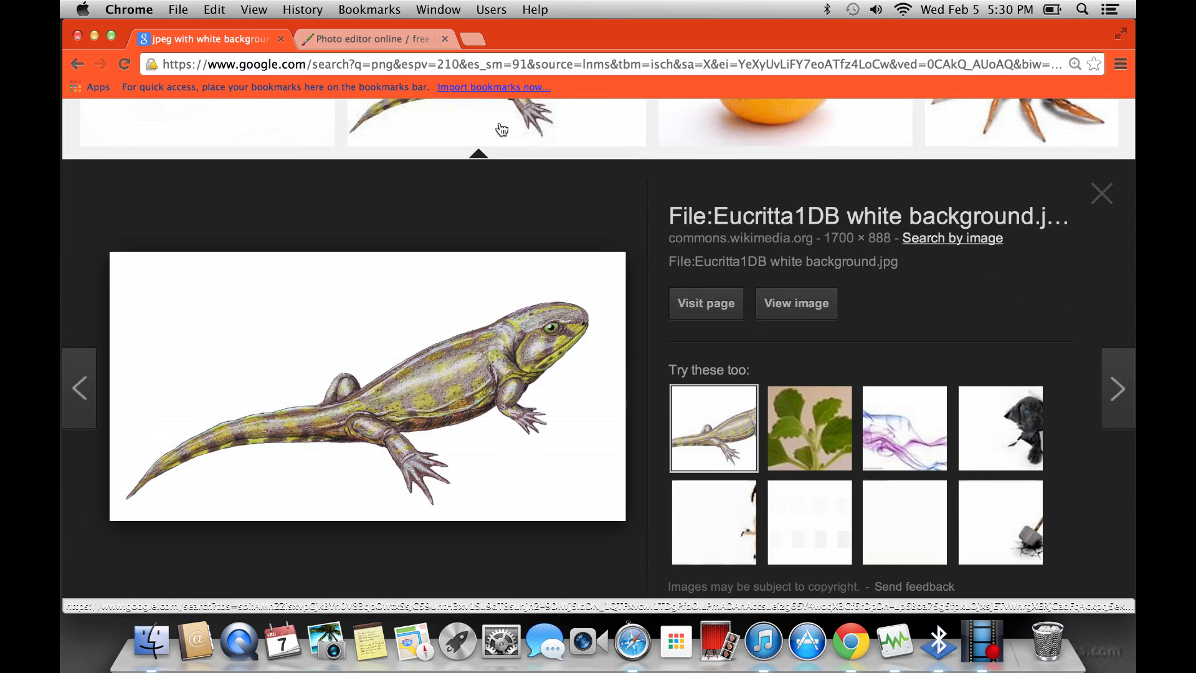
{"action": "left_click", "coordinate": [430, 162]}
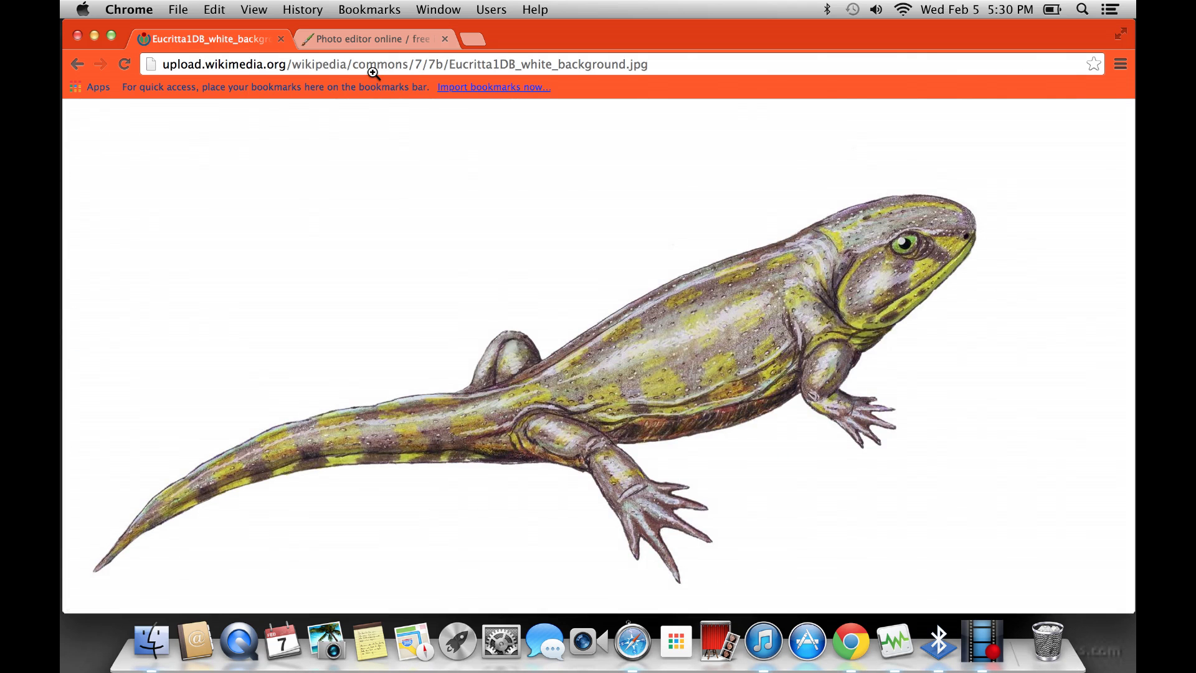
Copy the lizard image's web address and open the image from that URL in Pixlr Editor.
{"action": "key", "text": "super+l"}
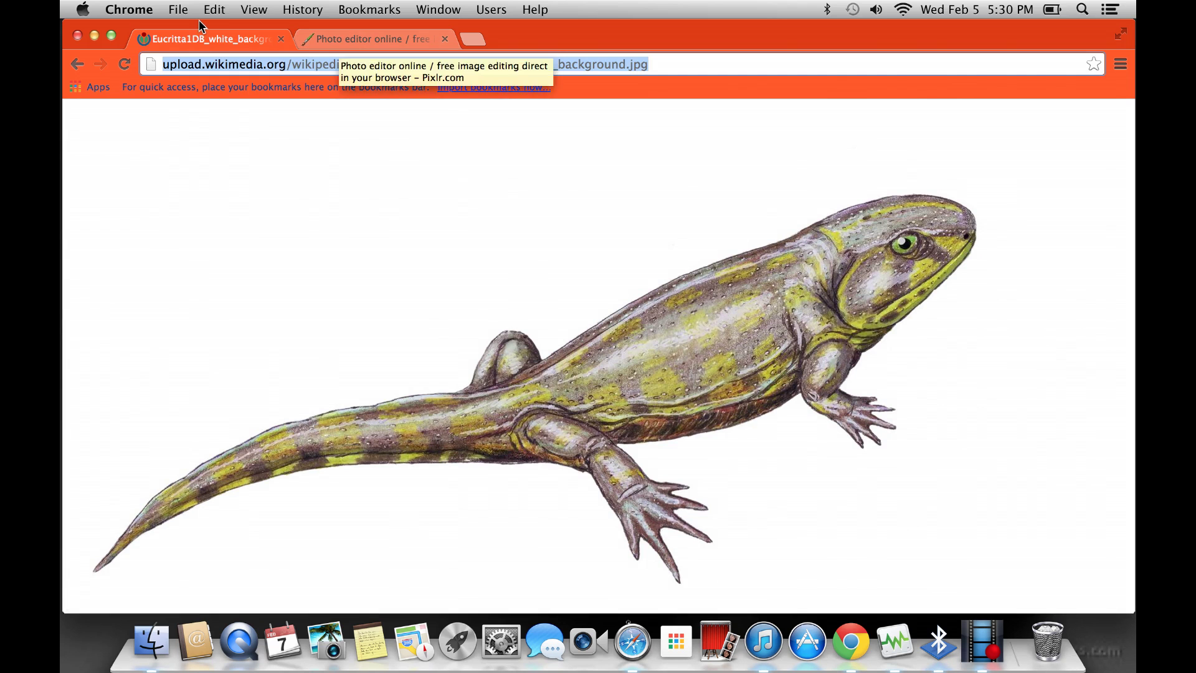
{"action": "left_click", "coordinate": [348, 38]}
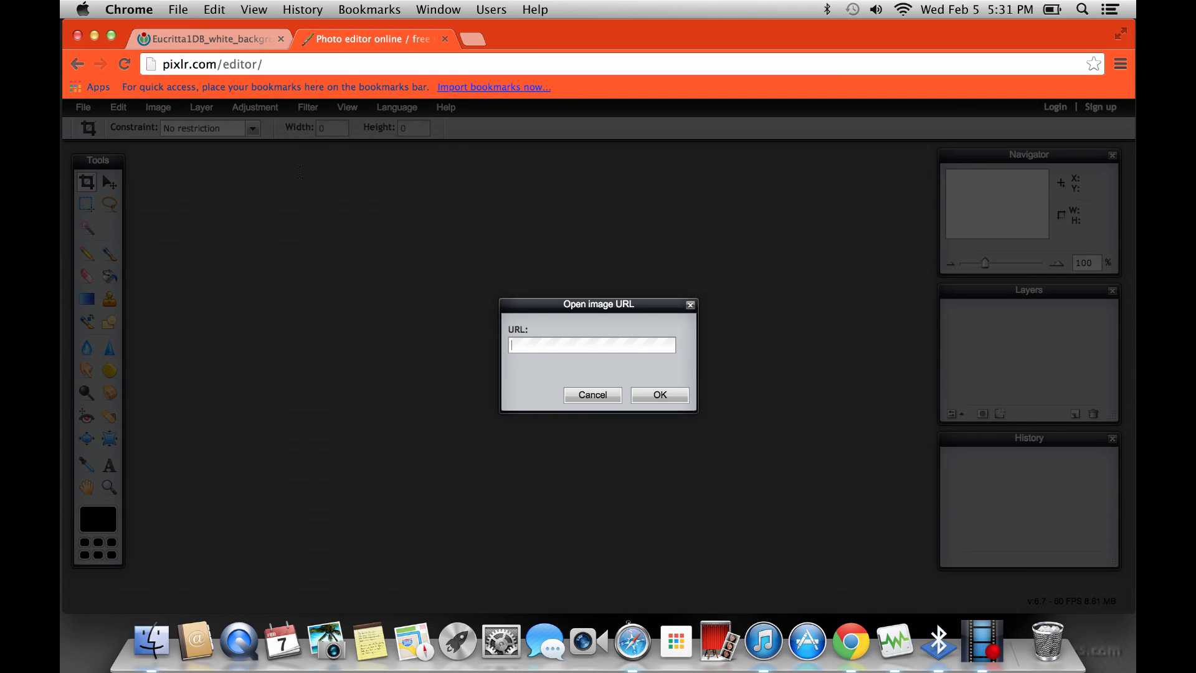
{"action": "key", "text": "super+v"}
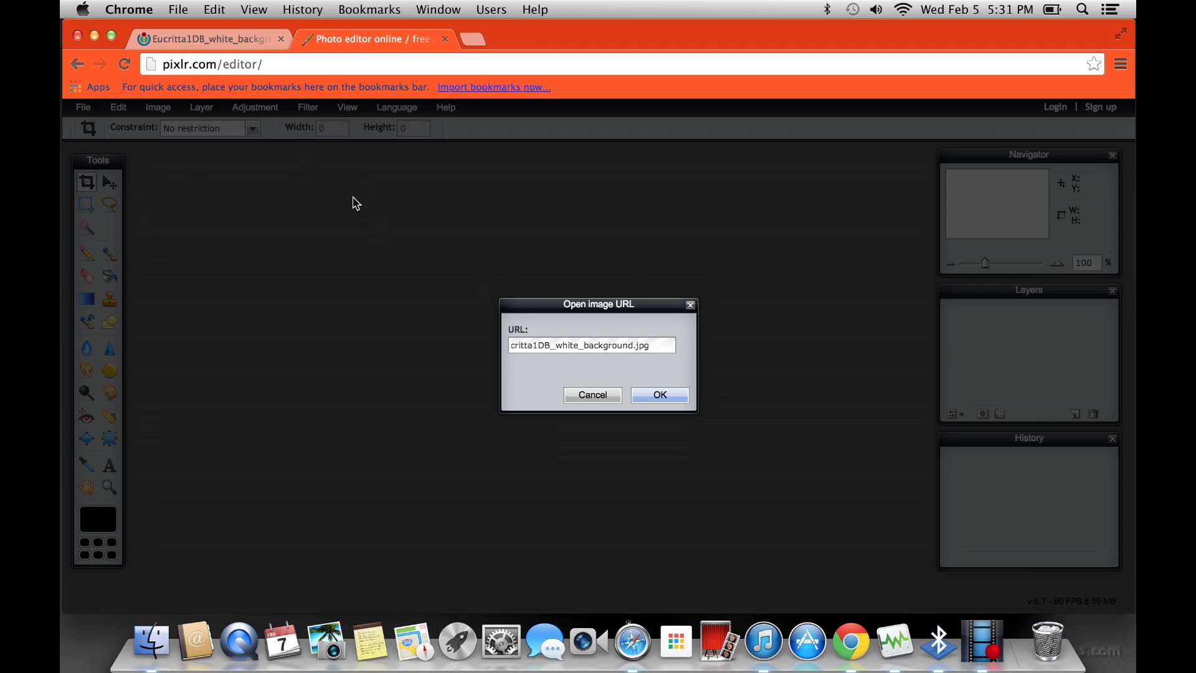
{"action": "key", "text": "Return"}
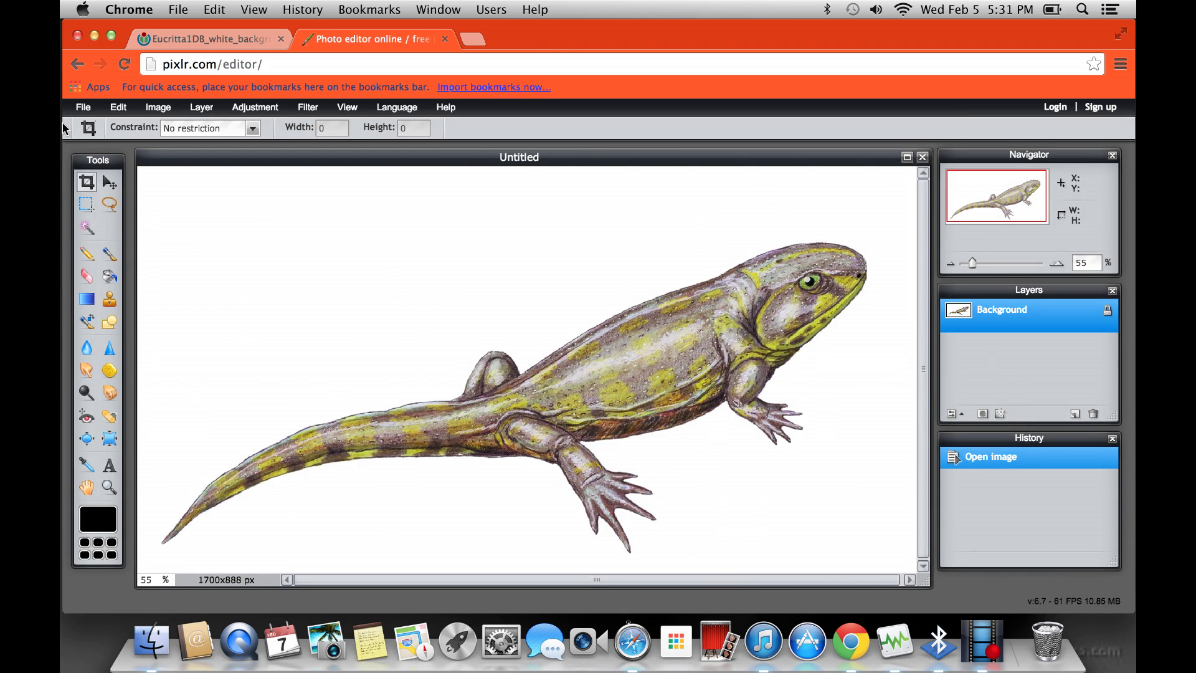
Select the white background around the lizard with the Wand tool at tolerance 21.
{"action": "key", "text": "w"}
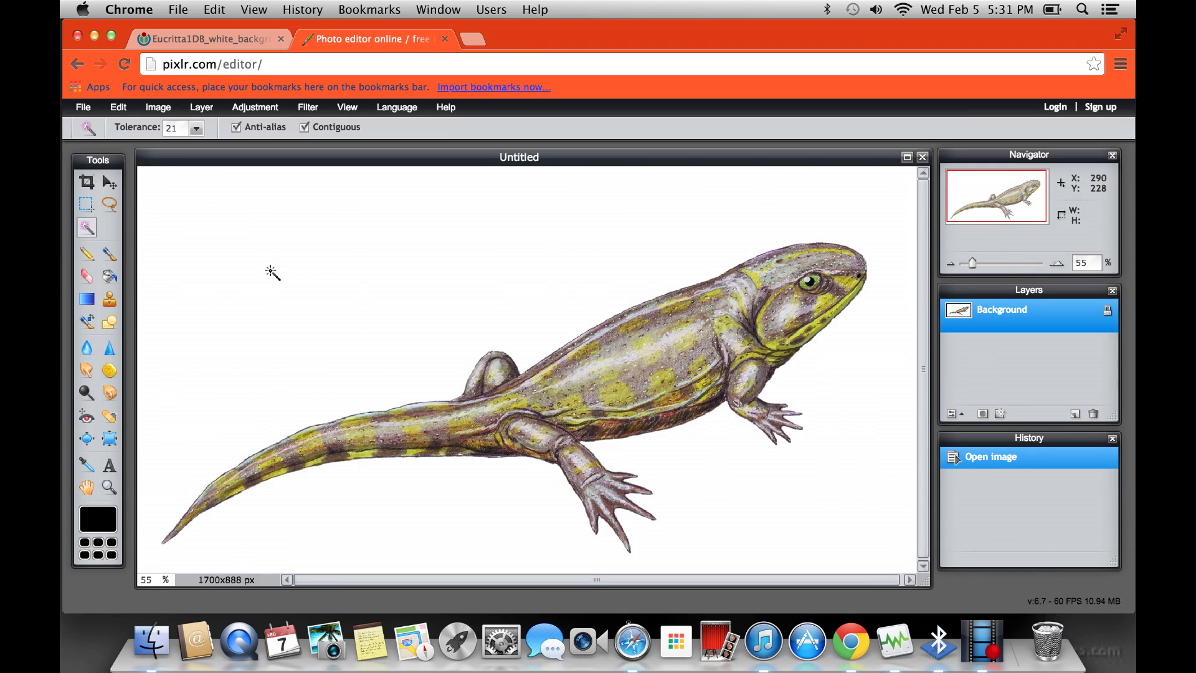
{"action": "left_click", "coordinate": [346, 284]}
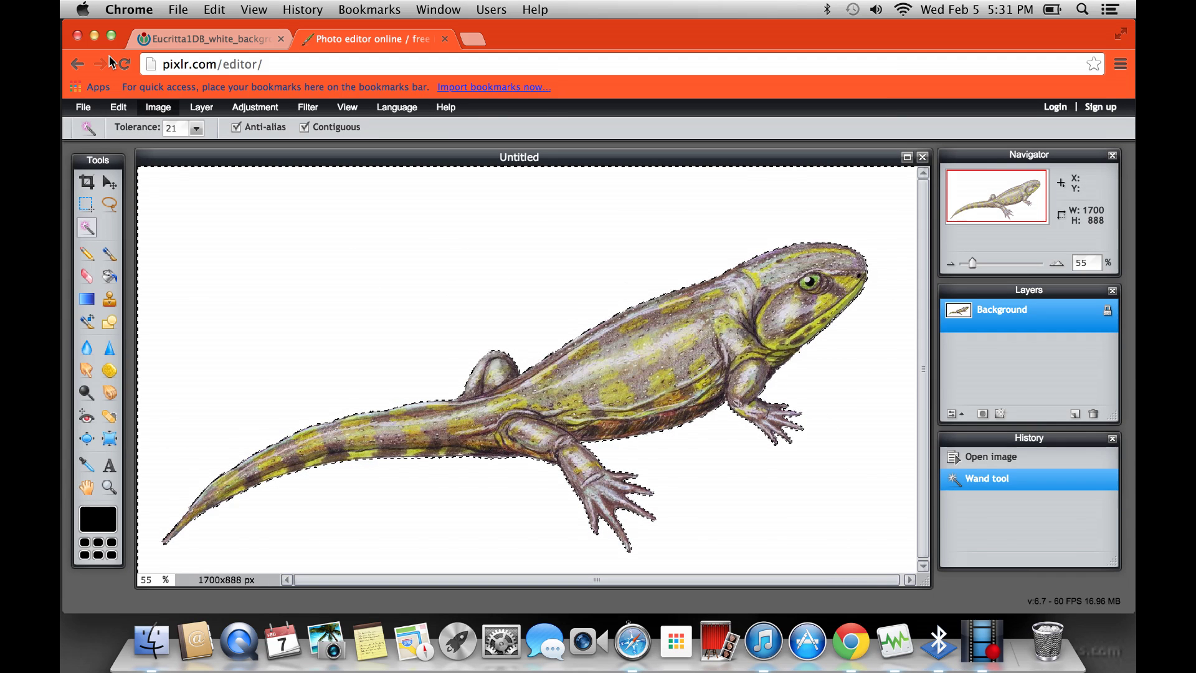
Try cutting the selected white background, then undo, redo and again undo the cut.
{"action": "left_click", "coordinate": [118, 107]}
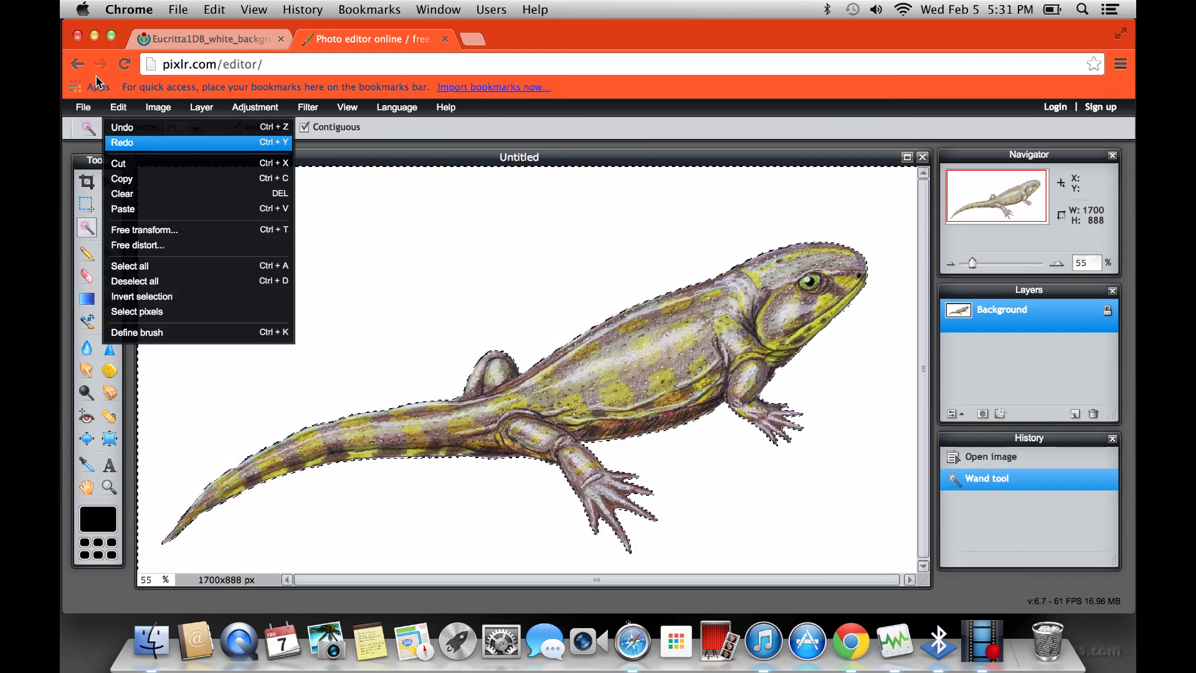
{"action": "left_click", "coordinate": [118, 163]}
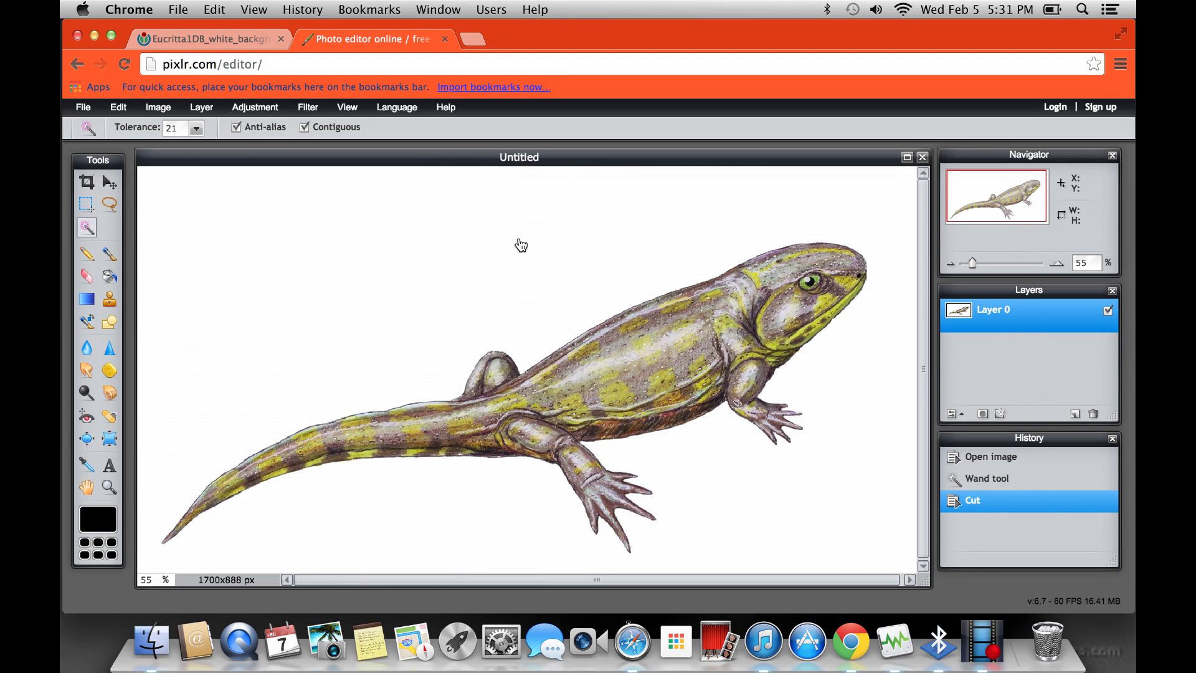
{"action": "key", "text": "super+z"}
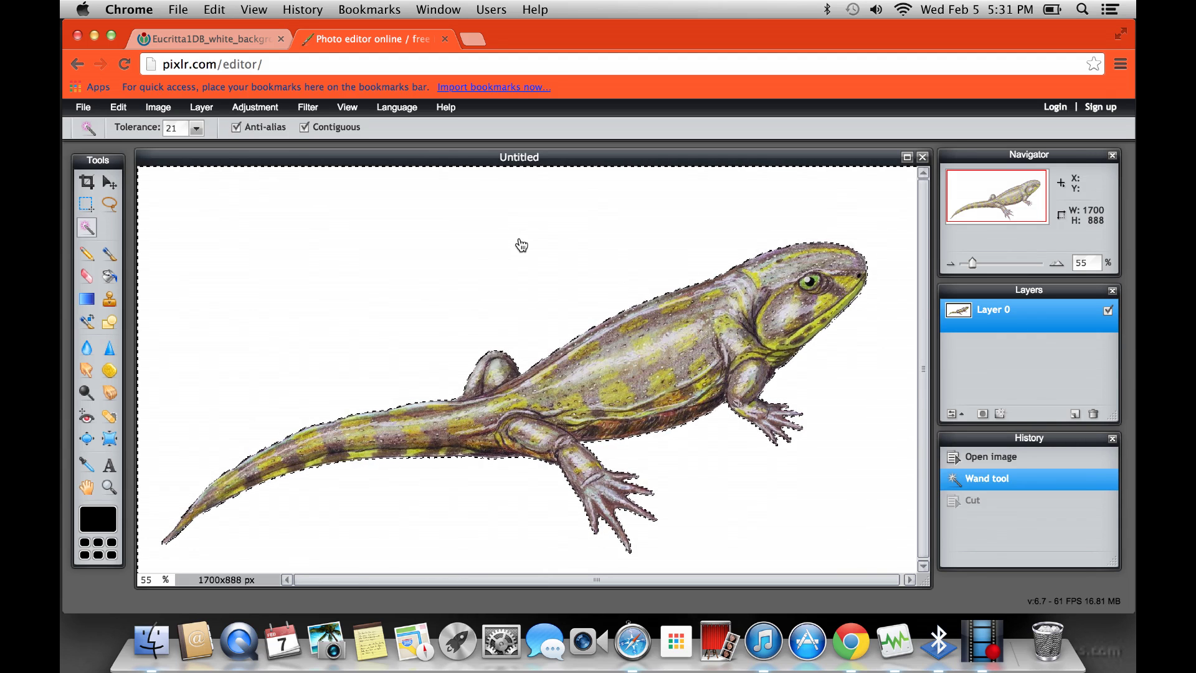
{"action": "key", "text": "super+y"}
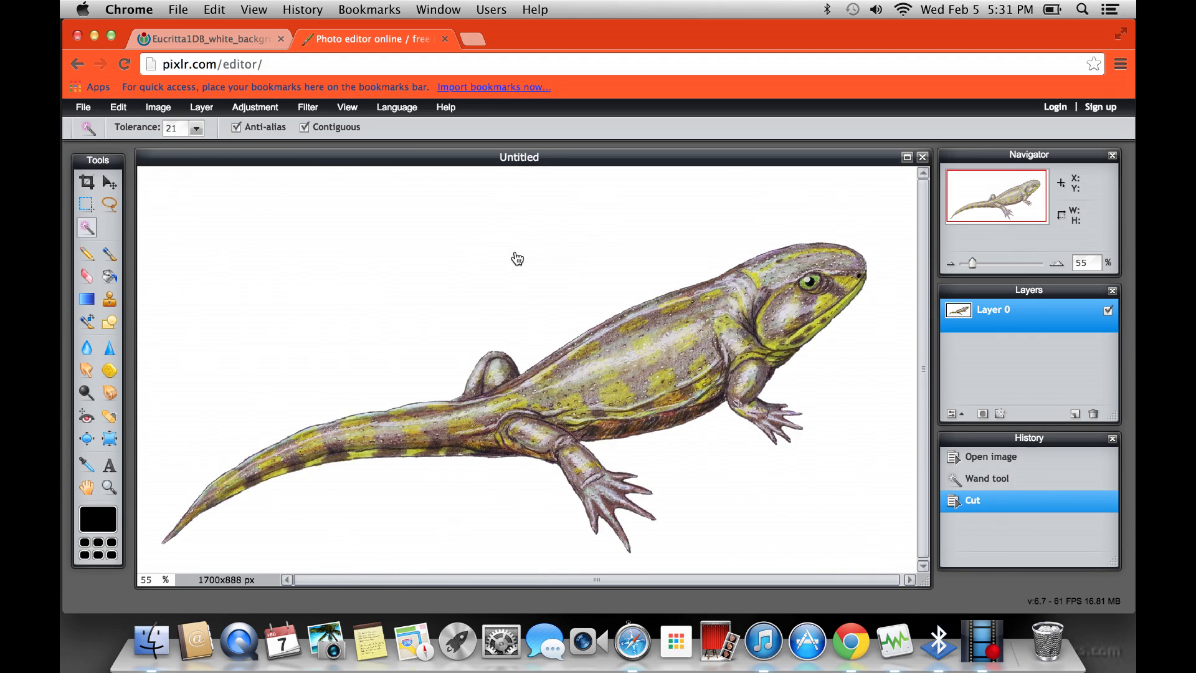
{"action": "key", "text": "super+z"}
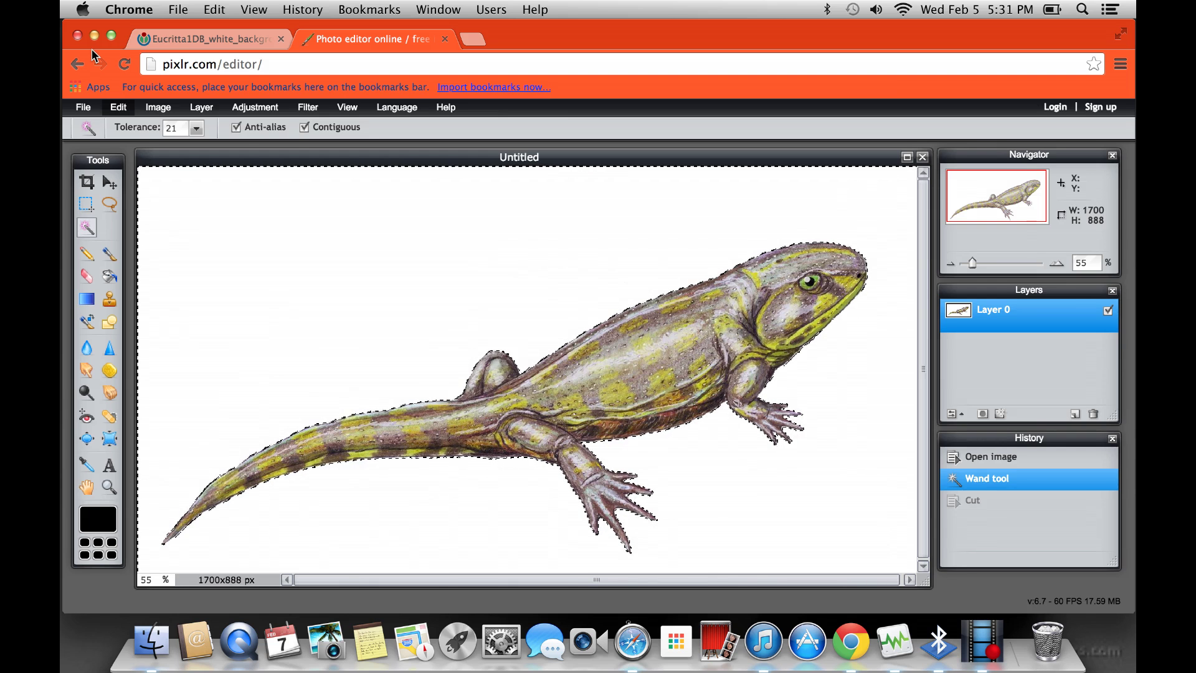
Cut the selected white background from around the lizard.
{"action": "left_click", "coordinate": [118, 107]}
{"action": "key", "text": "Down"}
{"action": "key", "text": "Down"}
{"action": "key", "text": "Down"}
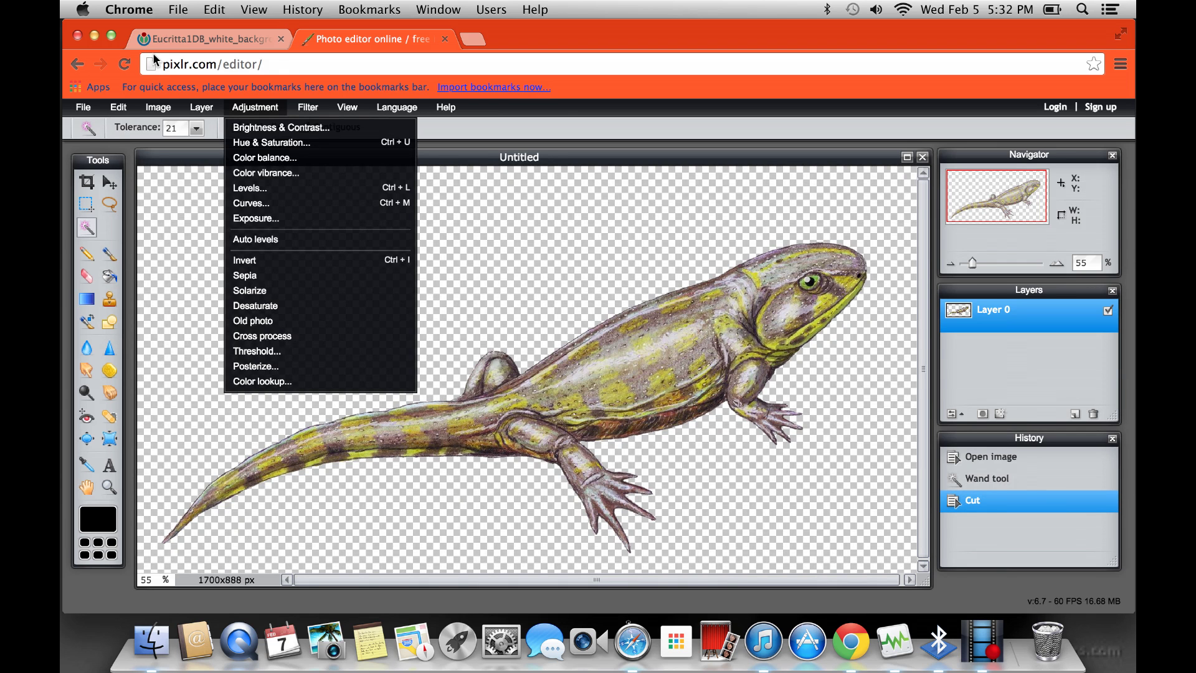
{"action": "key", "text": "Down"}
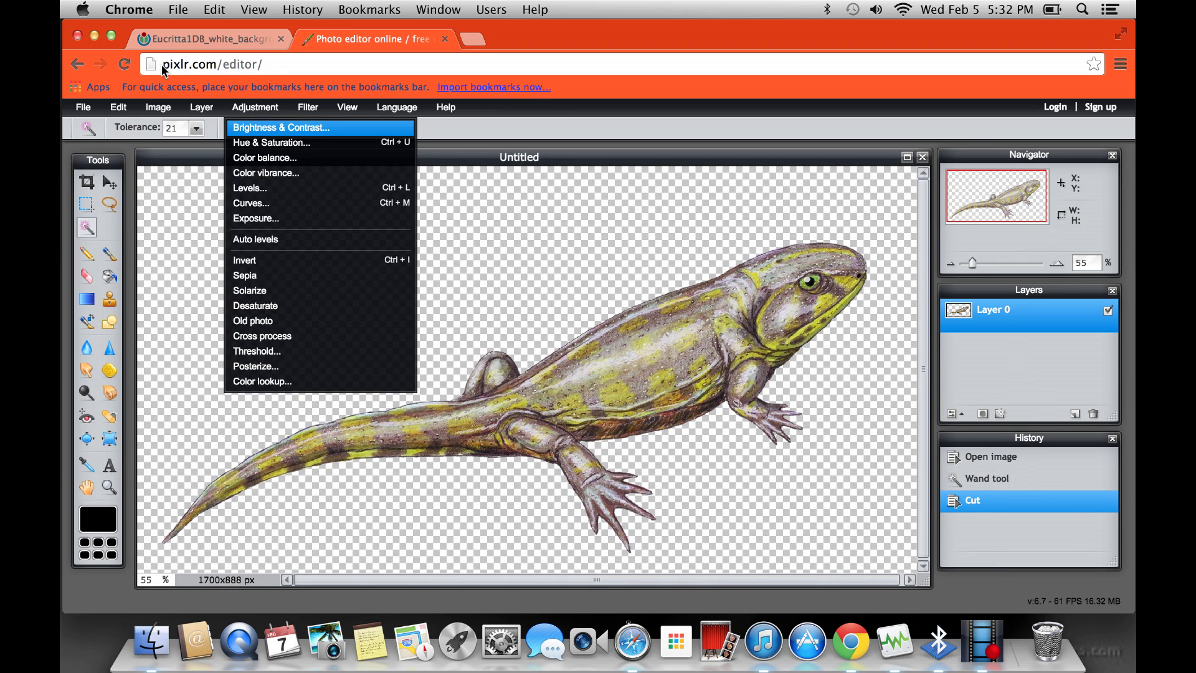
{"action": "key", "text": "Down"}
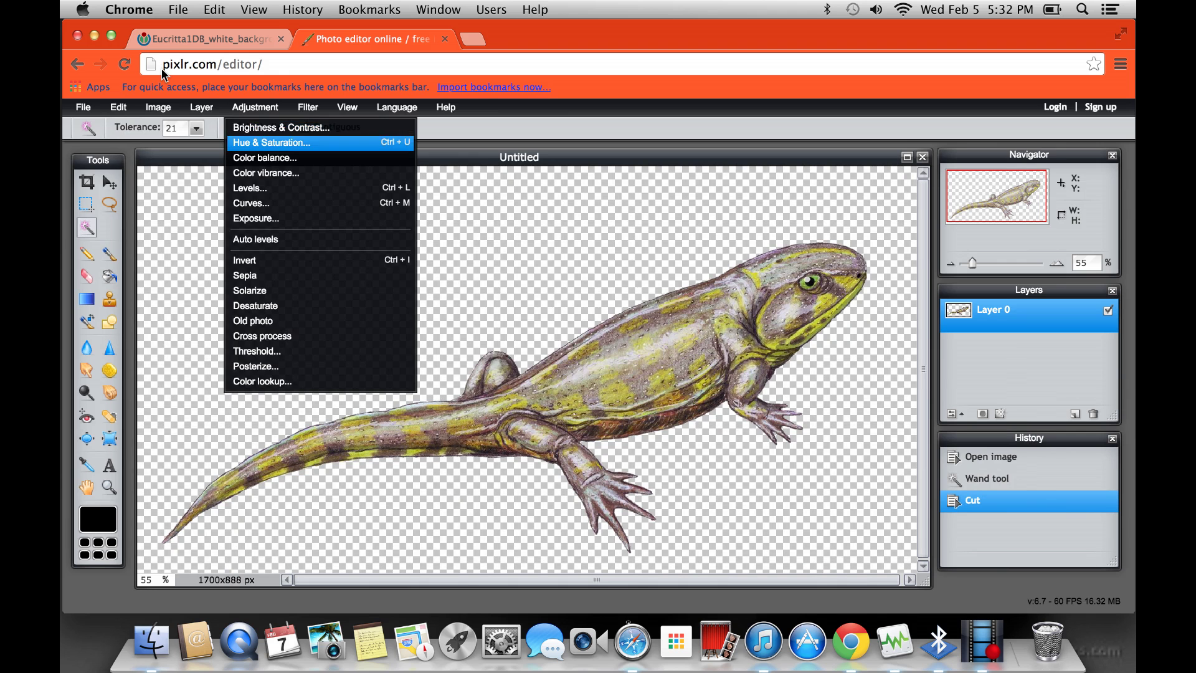
{"action": "key", "text": "Return"}
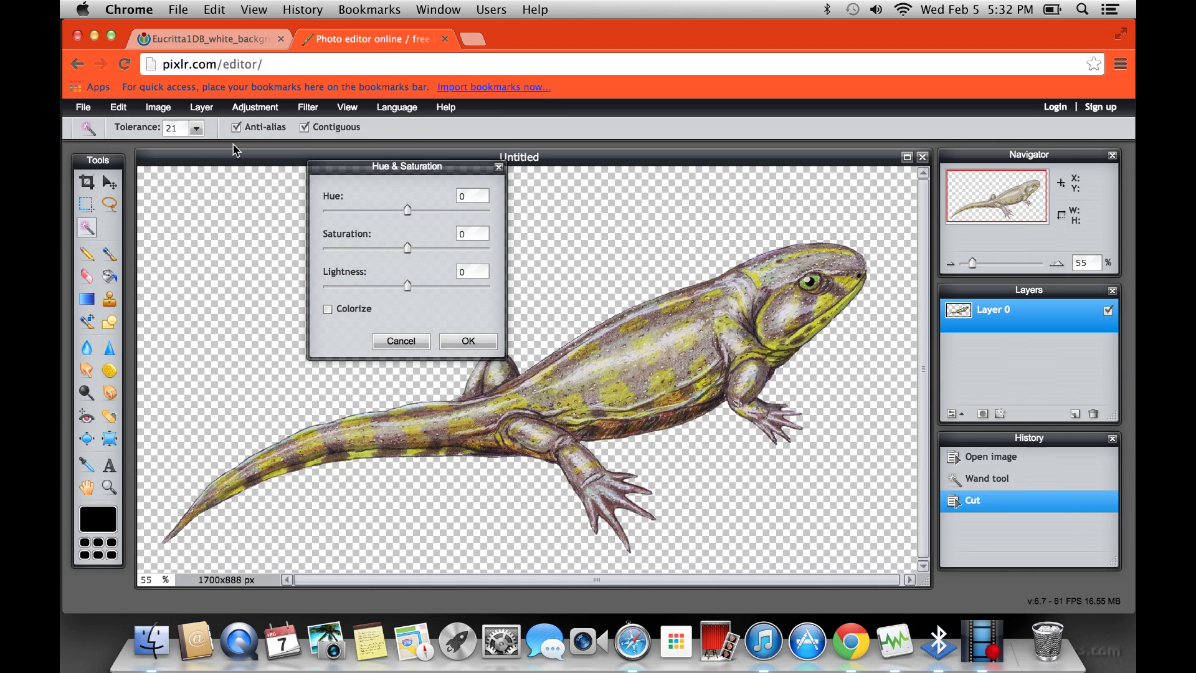
{"action": "mouse_move", "coordinate": [407, 286]}
{"action": "left_mouse_down"}
{"action": "mouse_move", "coordinate": [324, 285]}
{"action": "mouse_move", "coordinate": [490, 285]}
{"action": "mouse_move", "coordinate": [406, 285]}
{"action": "left_mouse_up"}
{"action": "type", "text": "26"}
{"action": "key", "text": "Escape"}
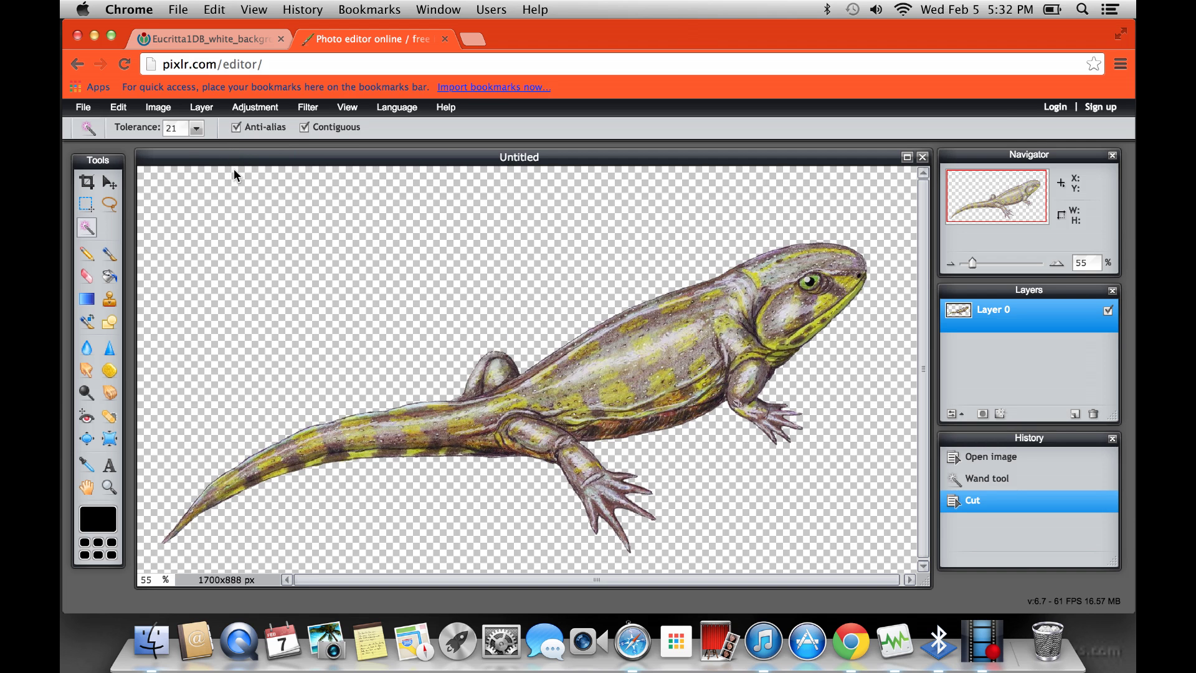
Reload the editor page and open the lizard image again from its copied web address.
{"action": "left_click", "coordinate": [150, 25]}
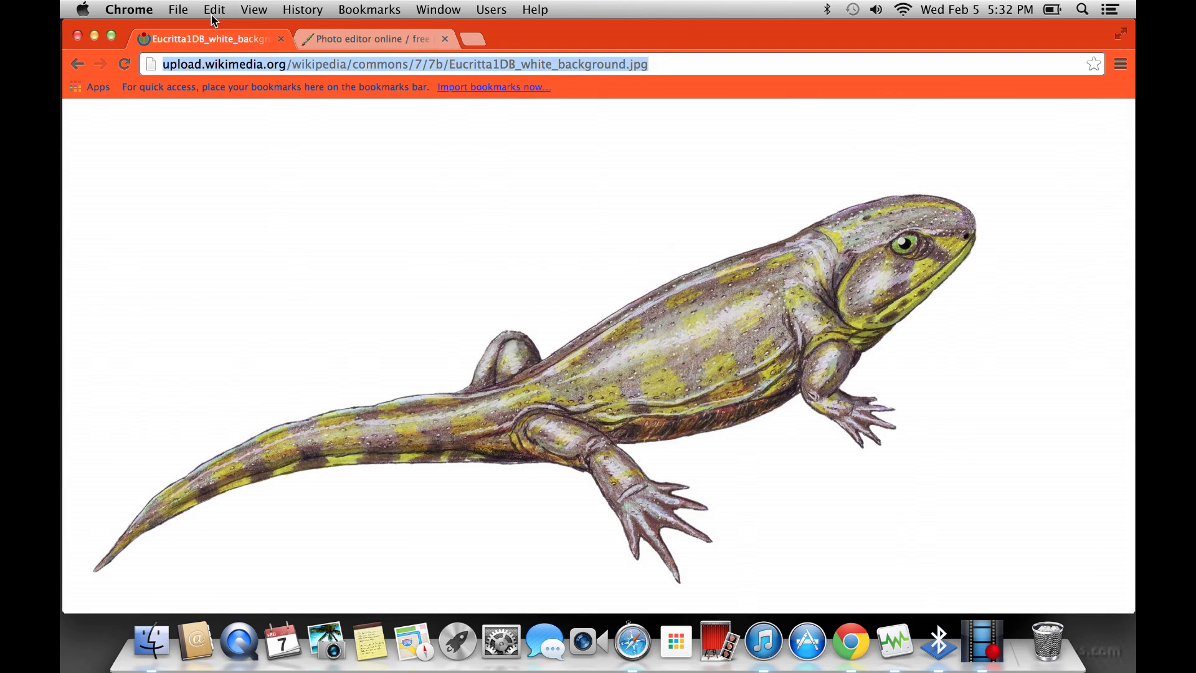
{"action": "key", "text": "ctrl+Tab"}
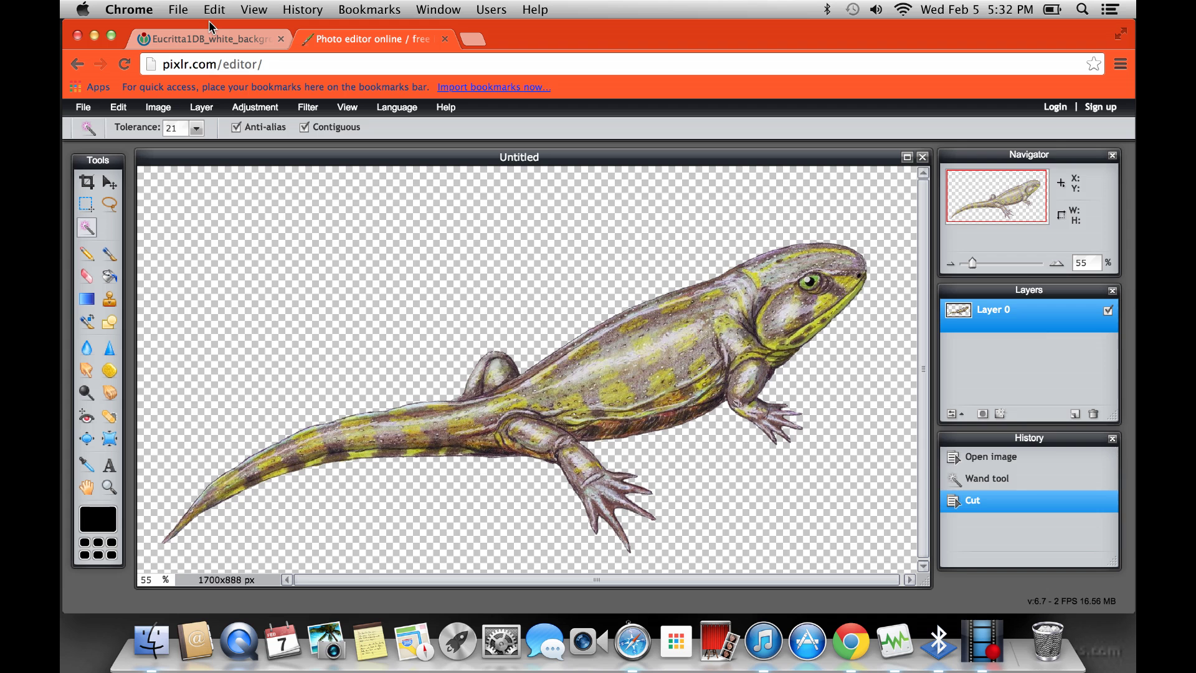
{"action": "key", "text": "super+l"}
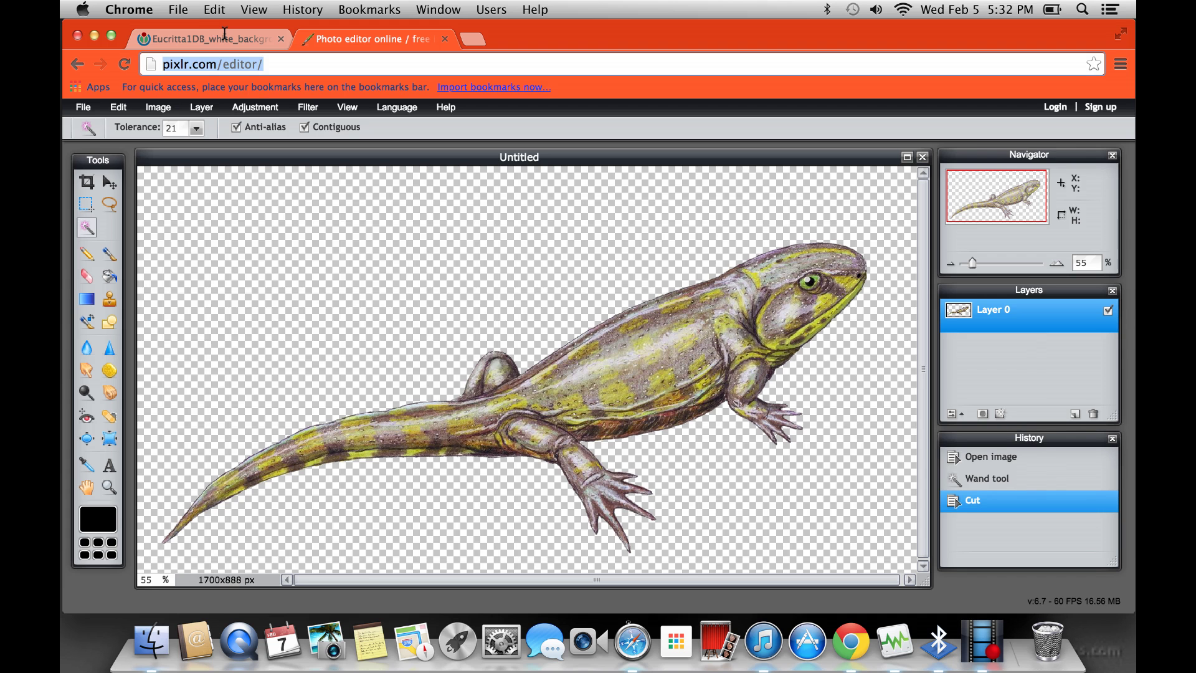
{"action": "key", "text": "Return"}
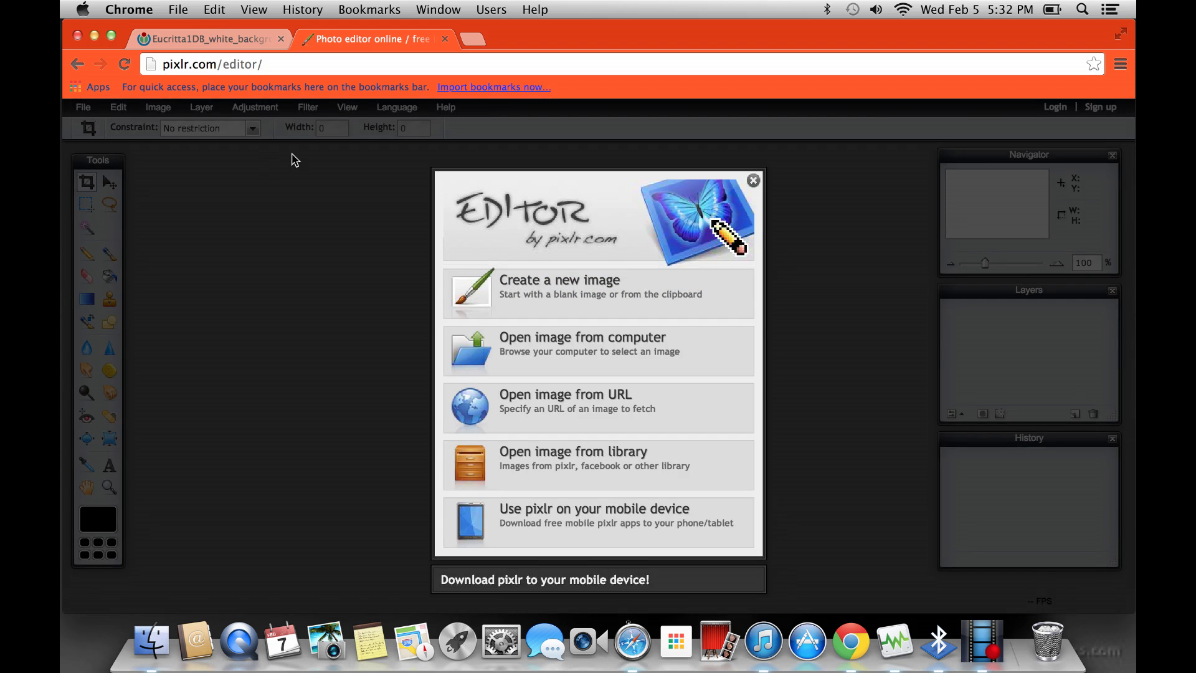
{"action": "key", "text": "Down"}
{"action": "key", "text": "Down"}
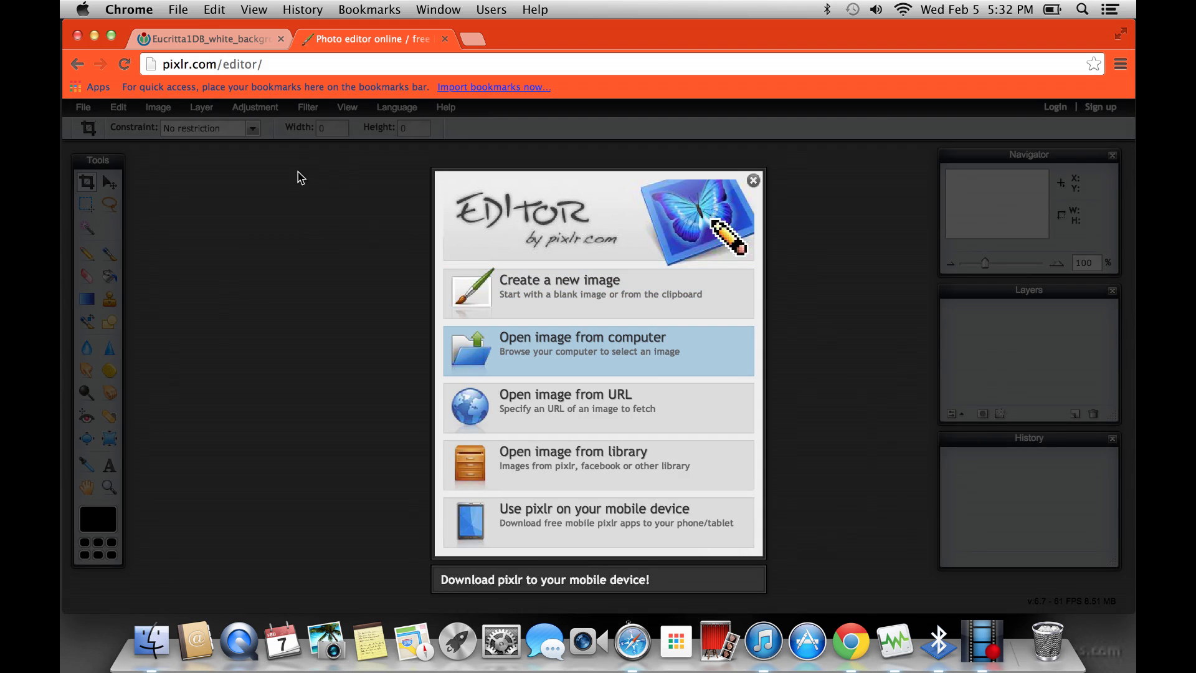
{"action": "key", "text": "Return"}
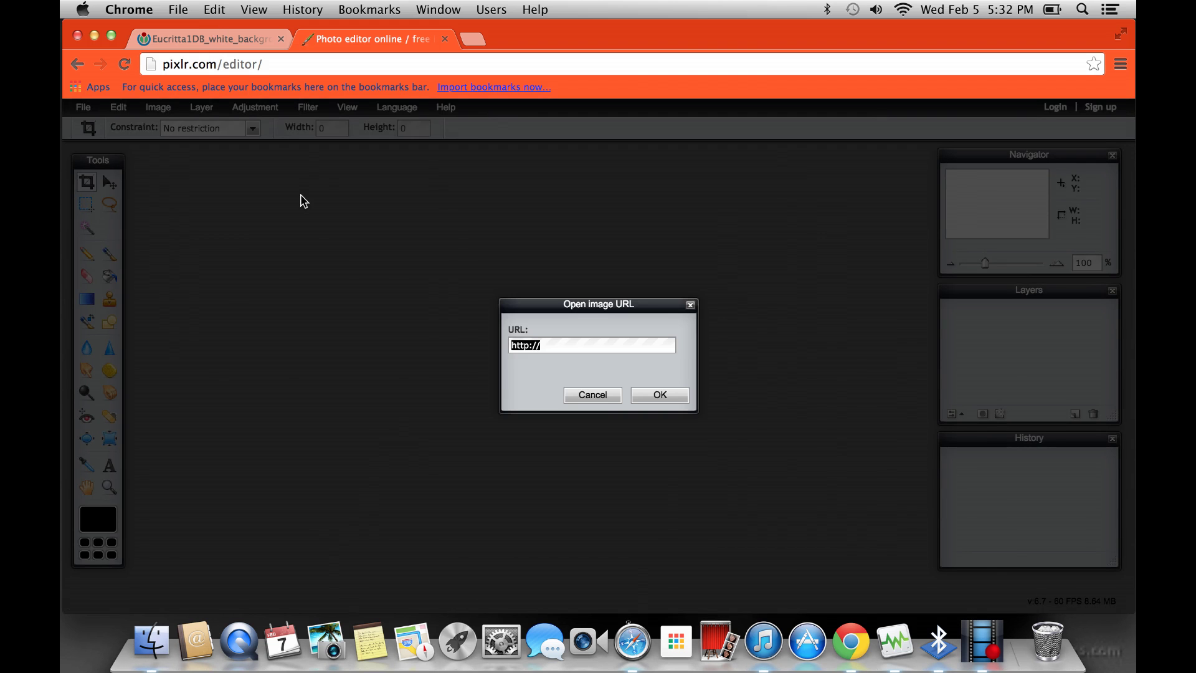
{"action": "key", "text": "super+v"}
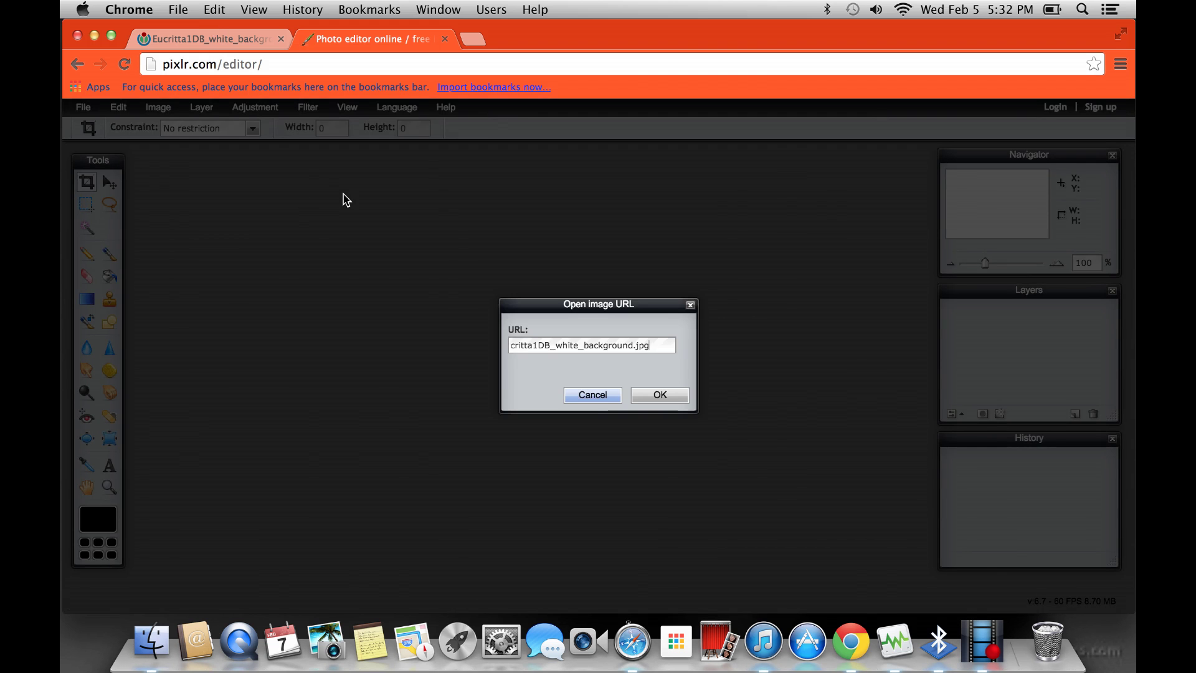
{"action": "key", "text": "Return"}
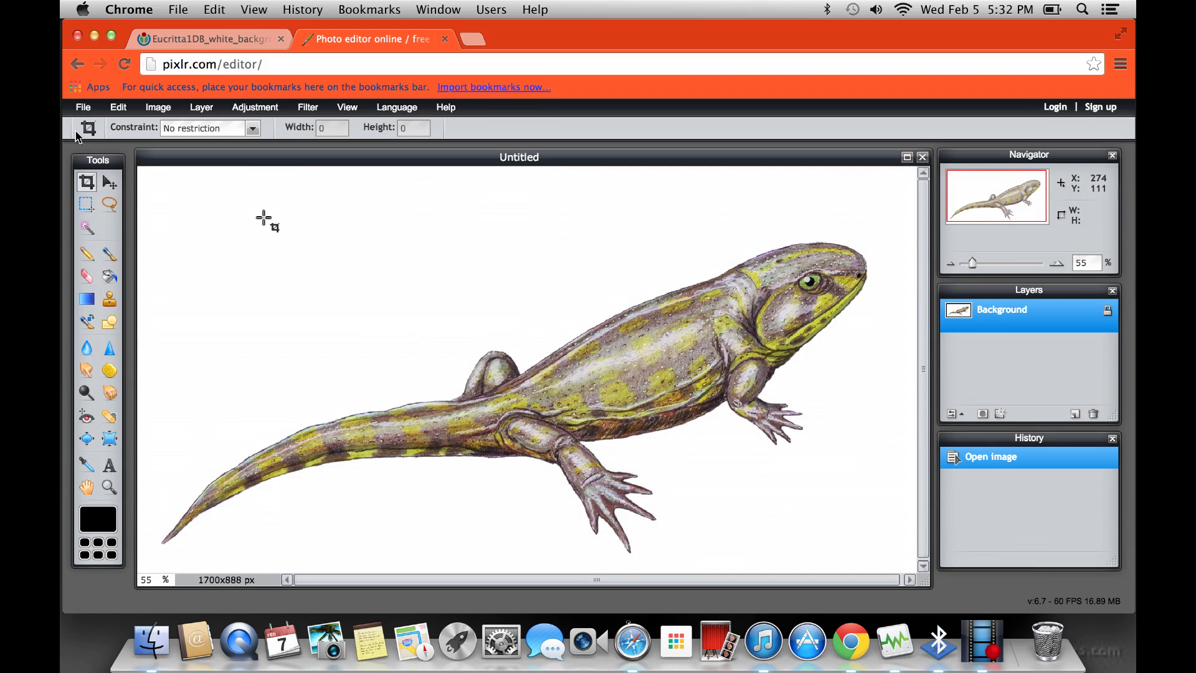
Darken the whole lizard image slightly with a Hue & Saturation adjustment, setting the lightness to -4.
{"action": "left_click", "coordinate": [117, 107]}
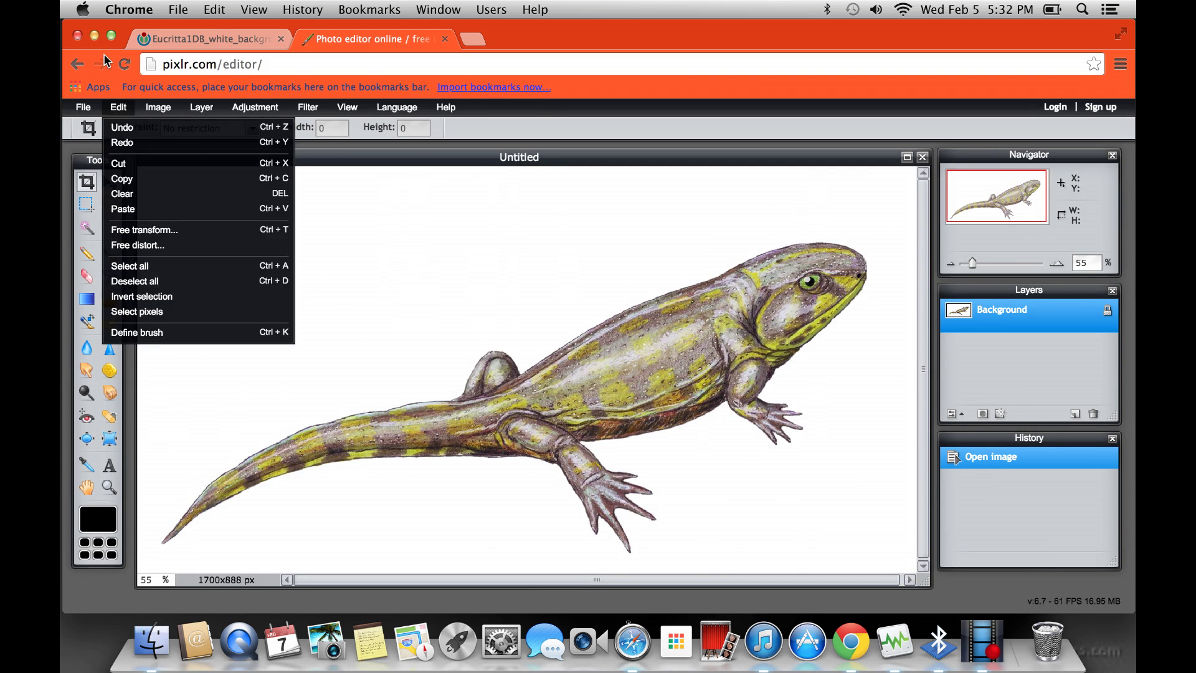
{"action": "mouse_move", "coordinate": [254, 107]}
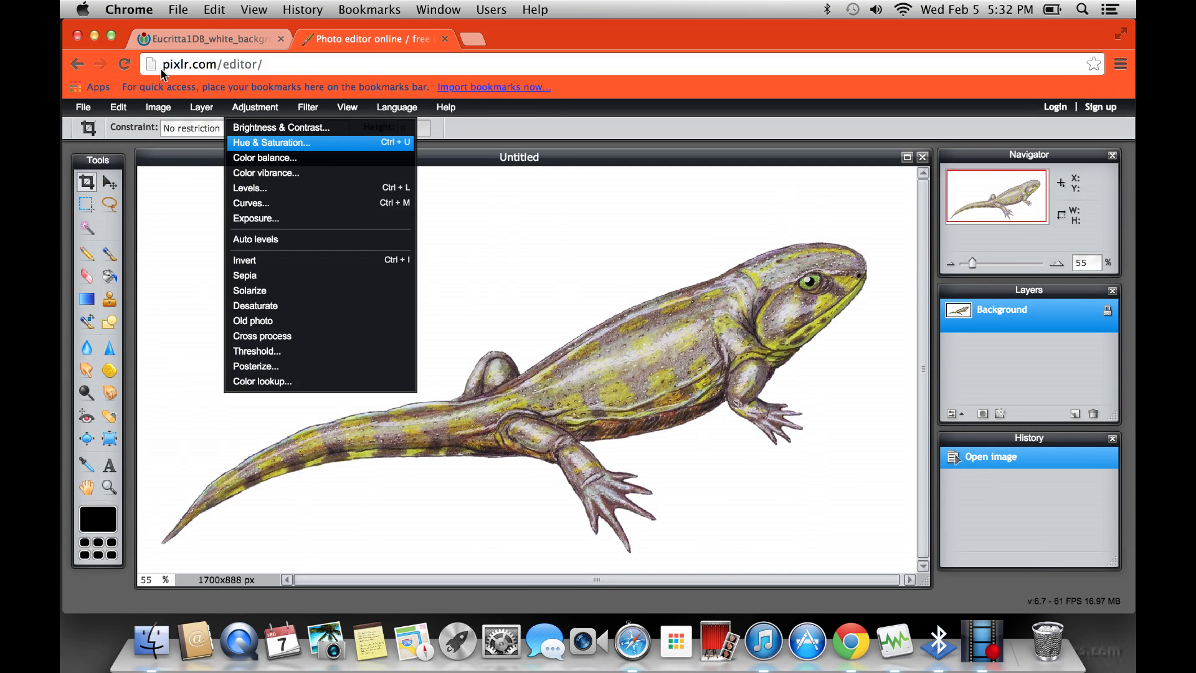
{"action": "key", "text": "Return"}
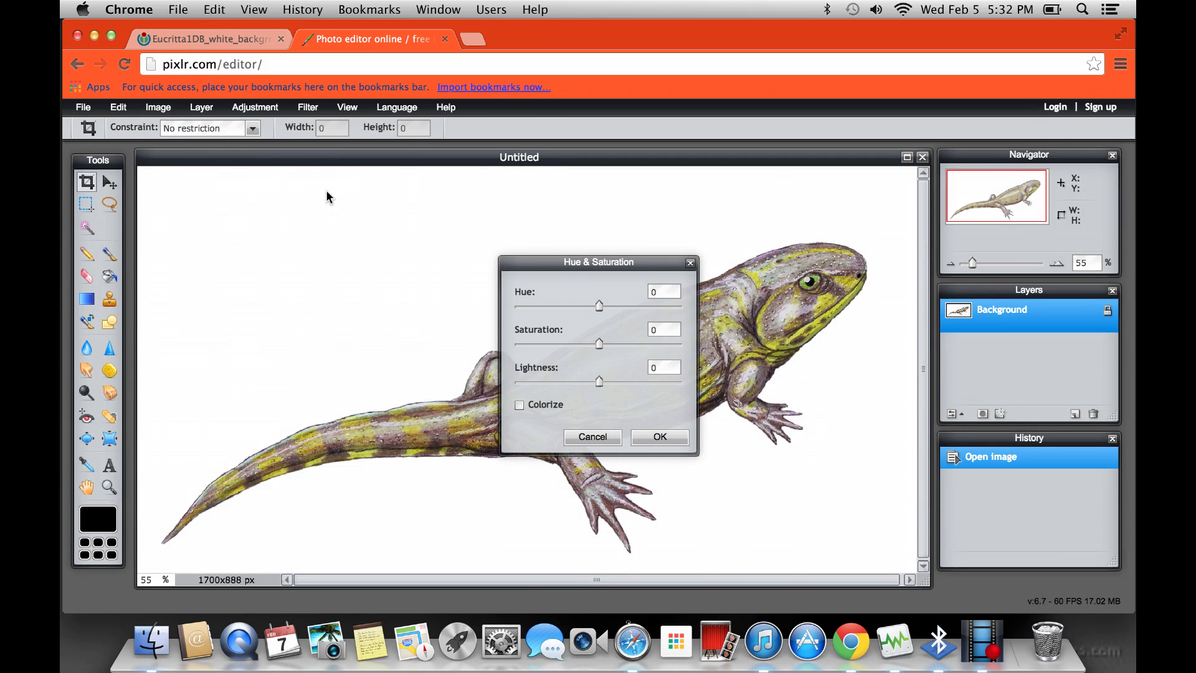
{"action": "left_click_drag", "start_coordinate": [598, 381], "coordinate": [517, 381]}
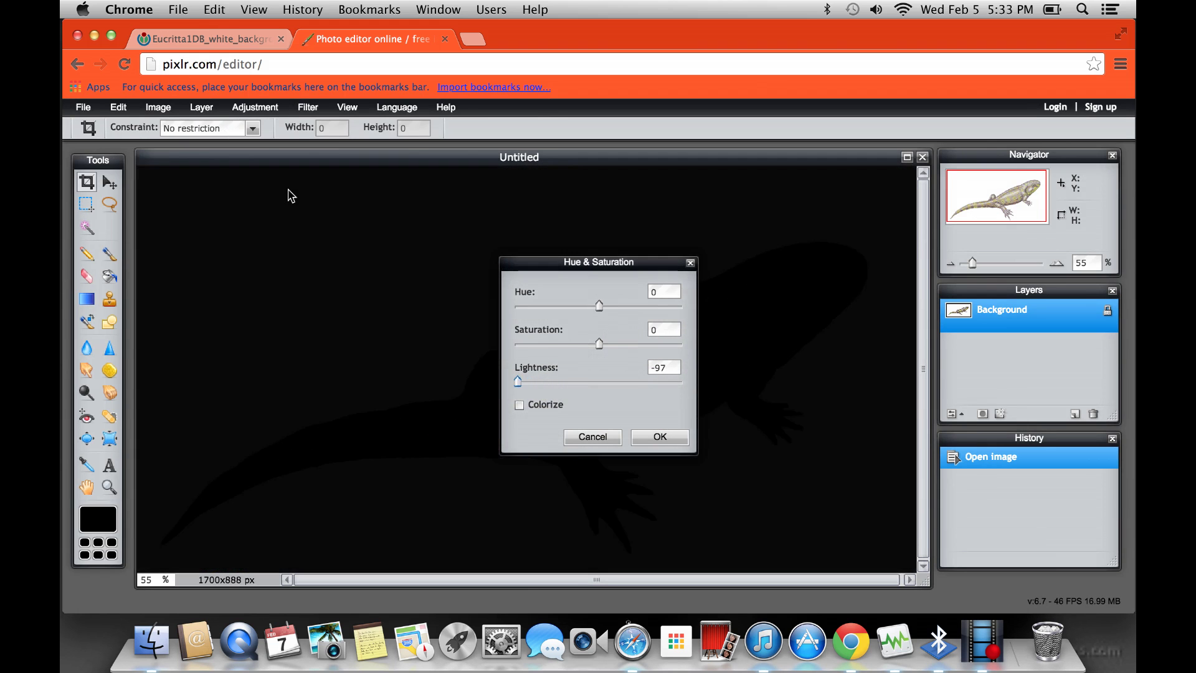
{"action": "key", "text": "Up"}
{"action": "key", "text": "Up"}
{"action": "key", "text": "Up"}
{"action": "key", "text": "Up"}
{"action": "key", "text": "Up"}
{"action": "key", "text": "Up"}
{"action": "key", "text": "Up"}
{"action": "key", "text": "Up"}
{"action": "key", "text": "Up"}
{"action": "key", "text": "Up"}
{"action": "key", "text": "Up"}
{"action": "key", "text": "Up"}
{"action": "key", "text": "Up"}
{"action": "key", "text": "Up"}
{"action": "key", "text": "Up"}
{"action": "key", "text": "Up"}
{"action": "key", "text": "Up"}
{"action": "key", "text": "Up"}
{"action": "key", "text": "Up"}
{"action": "key", "text": "Up"}
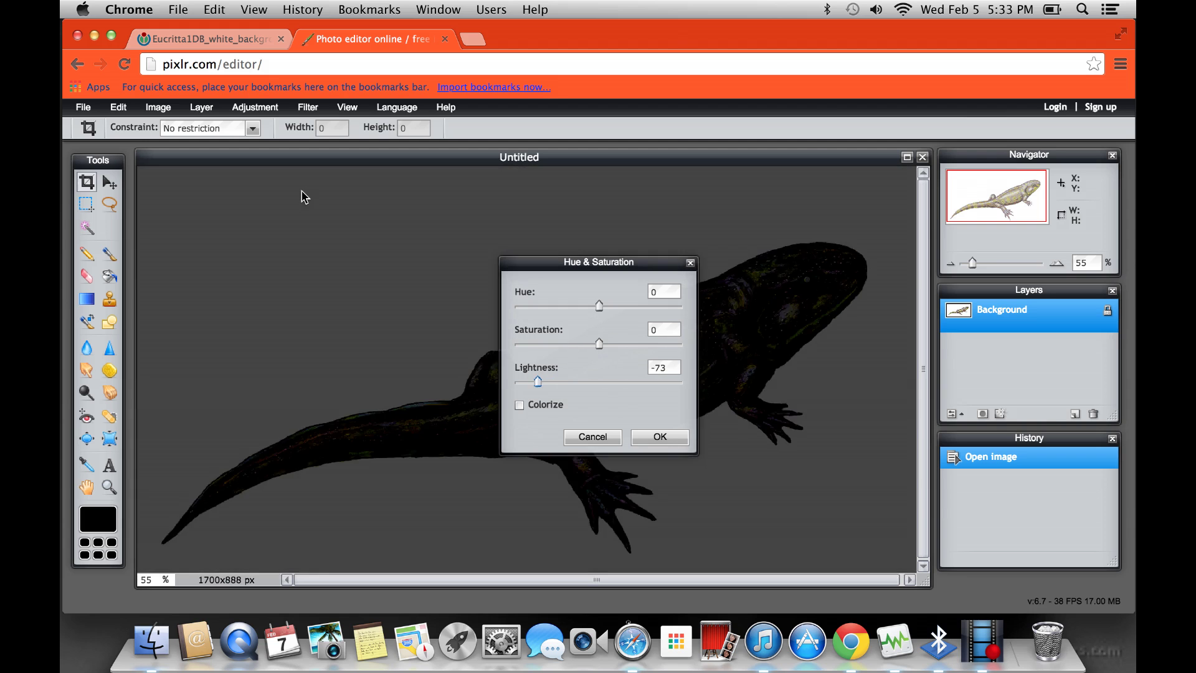
{"action": "key", "text": "Up"}
{"action": "key", "text": "Up"}
{"action": "key", "text": "Up"}
{"action": "key", "text": "Up"}
{"action": "key", "text": "Up"}
{"action": "key", "text": "Up"}
{"action": "key", "text": "Up"}
{"action": "key", "text": "Up"}
{"action": "key", "text": "Up"}
{"action": "key", "text": "Up"}
{"action": "key", "text": "Up"}
{"action": "key", "text": "Up"}
{"action": "key", "text": "Up"}
{"action": "key", "text": "Up"}
{"action": "key", "text": "Up"}
{"action": "key", "text": "Up"}
{"action": "key", "text": "Up"}
{"action": "key", "text": "Up"}
{"action": "key", "text": "Up"}
{"action": "key", "text": "Up"}
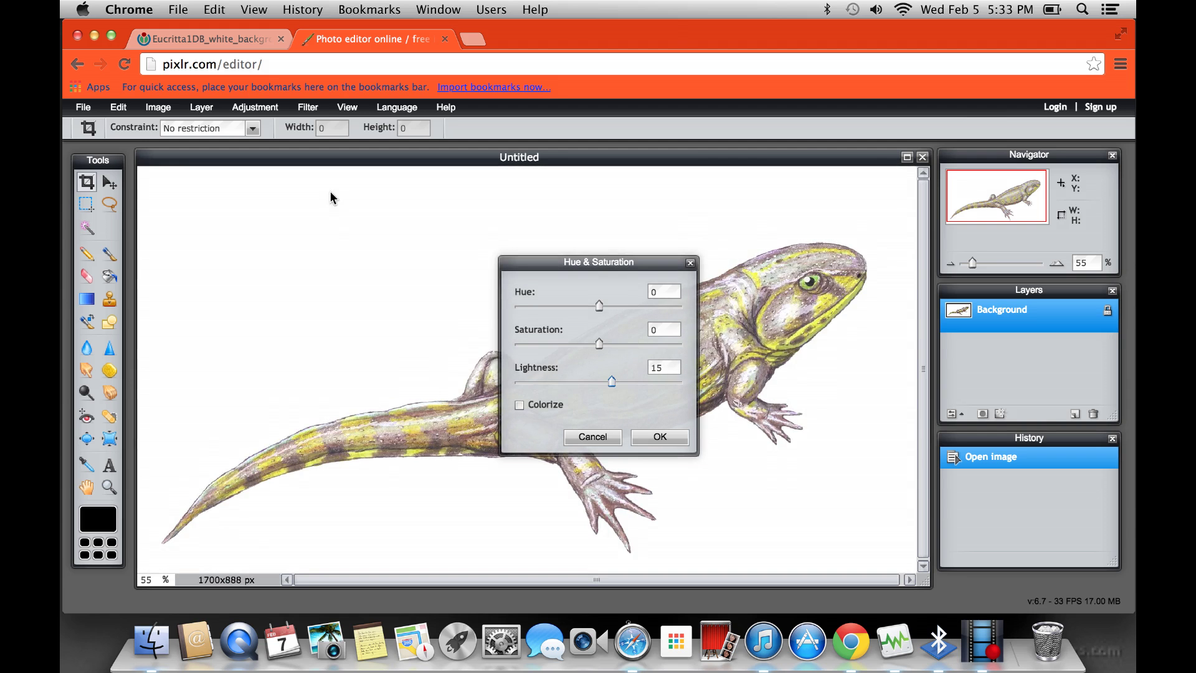
{"action": "key", "text": "Down"}
{"action": "key", "text": "Down"}
{"action": "key", "text": "Down"}
{"action": "key", "text": "Down"}
{"action": "key", "text": "Down"}
{"action": "key", "text": "Down"}
{"action": "key", "text": "Down"}
{"action": "key", "text": "Down"}
{"action": "key", "text": "Down"}
{"action": "key", "text": "Down"}
{"action": "key", "text": "Down"}
{"action": "key", "text": "Down"}
{"action": "key", "text": "Down"}
{"action": "key", "text": "Down"}
{"action": "key", "text": "Down"}
{"action": "key", "text": "Down"}
{"action": "key", "text": "Down"}
{"action": "key", "text": "Down"}
{"action": "key", "text": "Down"}
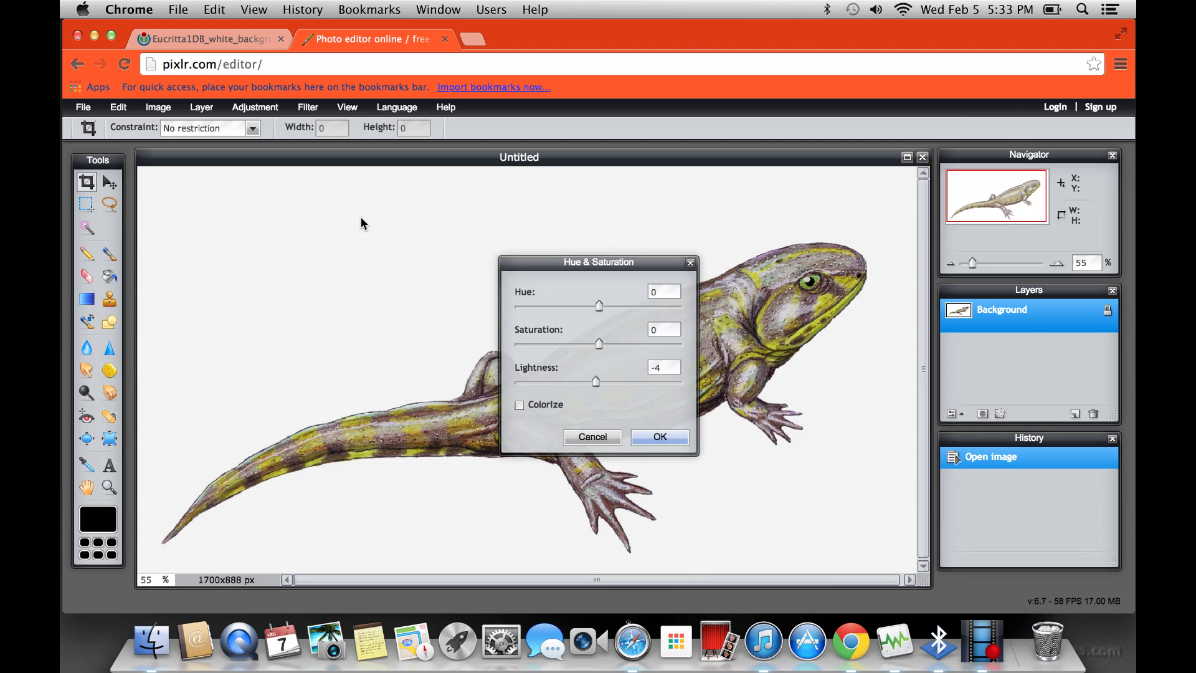
{"action": "key", "text": "Return"}
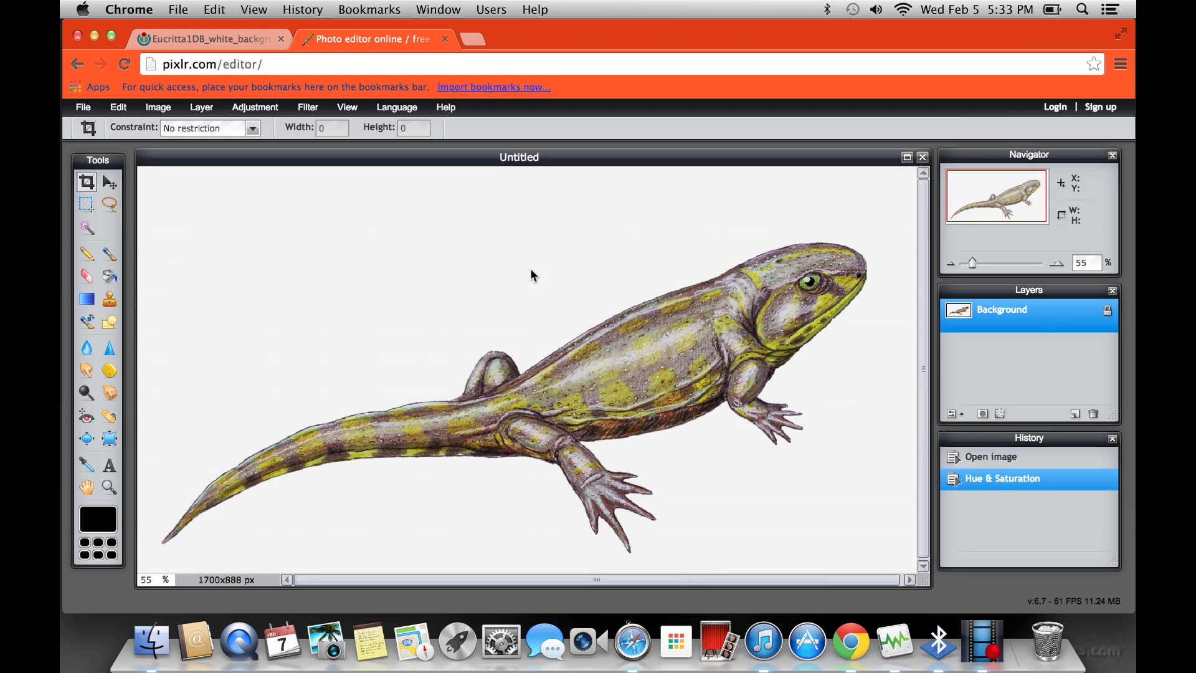